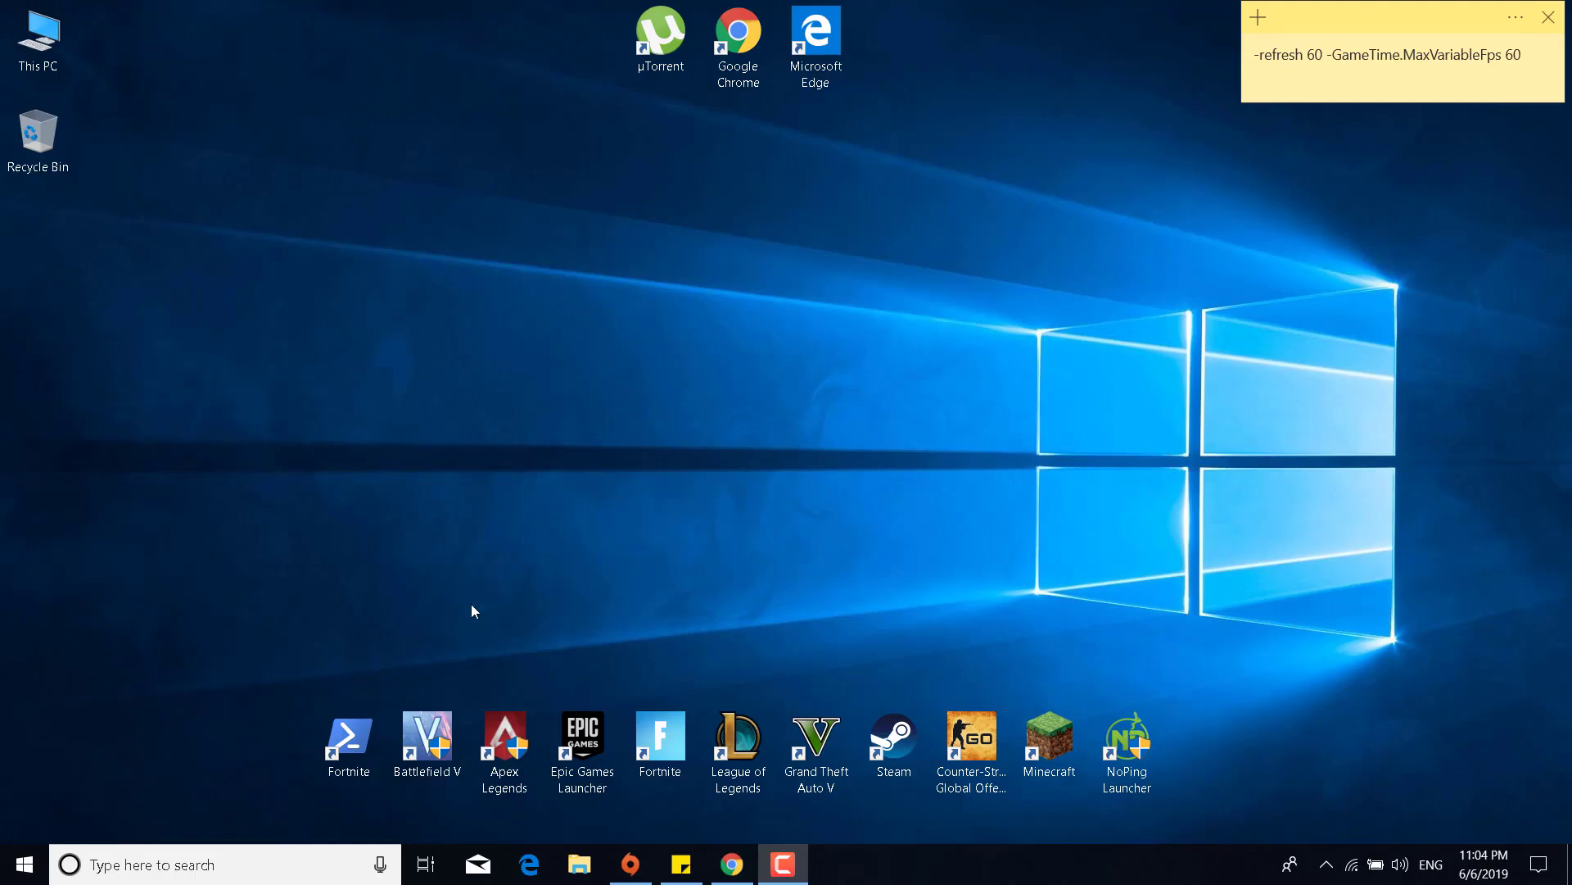
Step: Search Windows for 'Graphics' and open the Graphics settings page
click(267, 873)
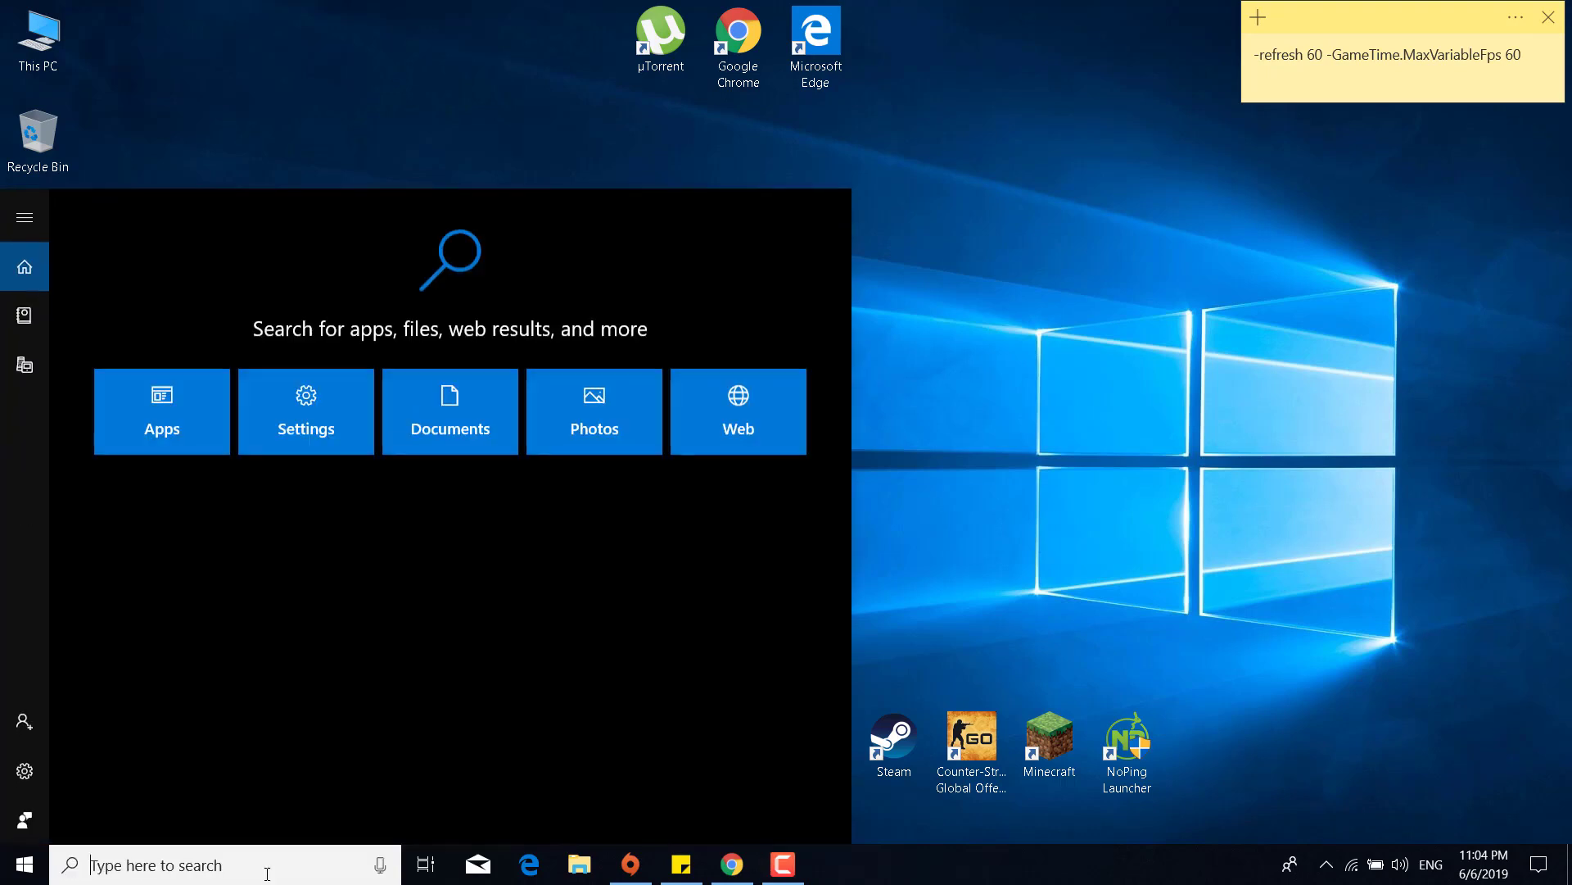
text(Graphic)
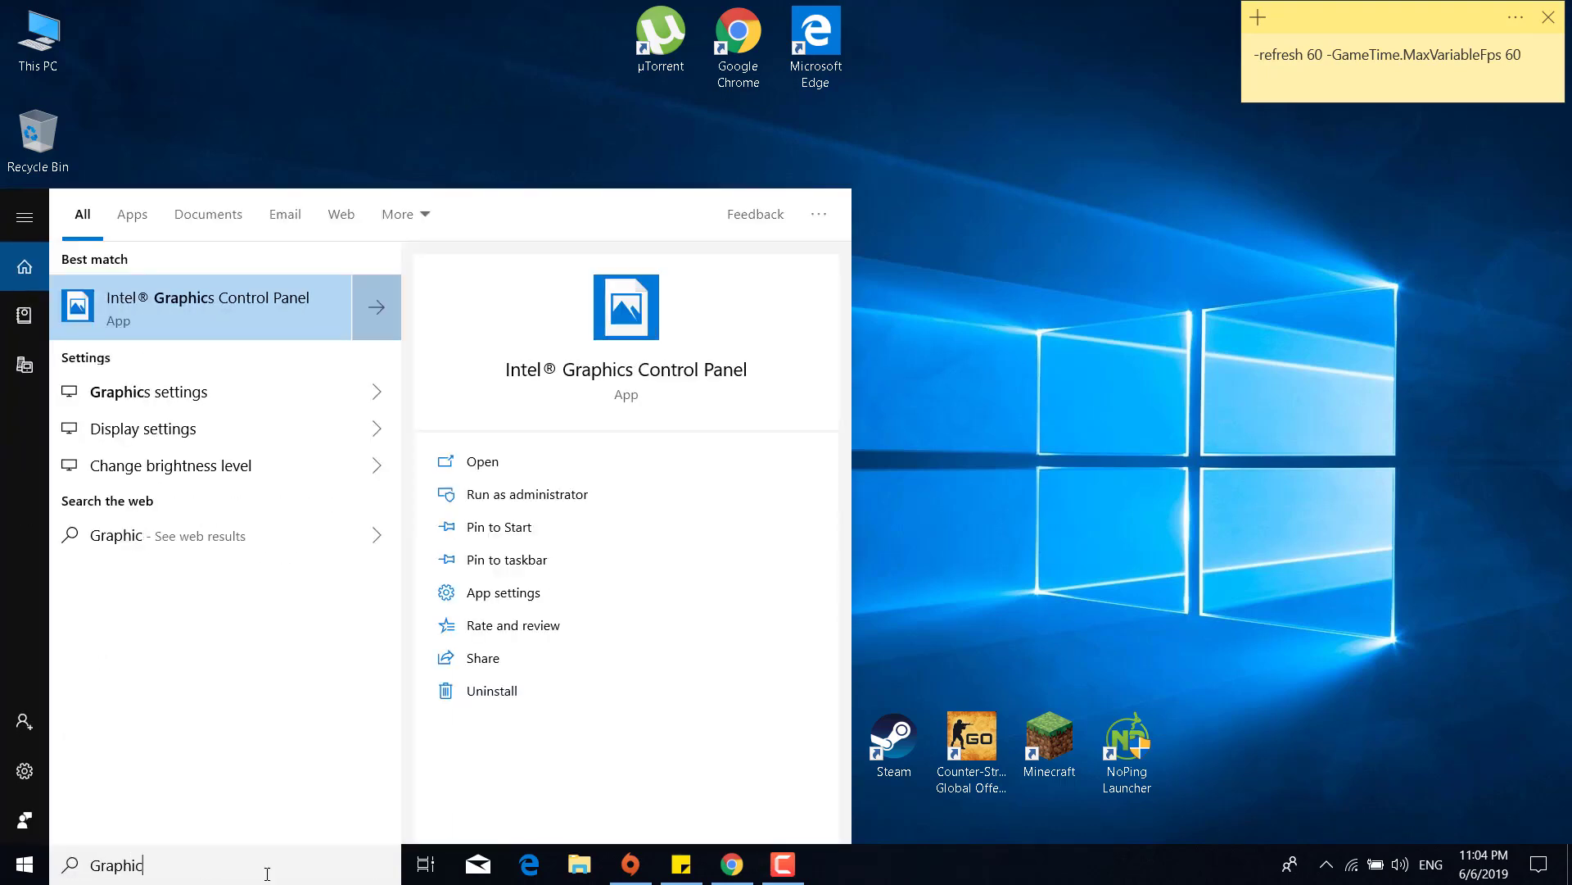
text(s)
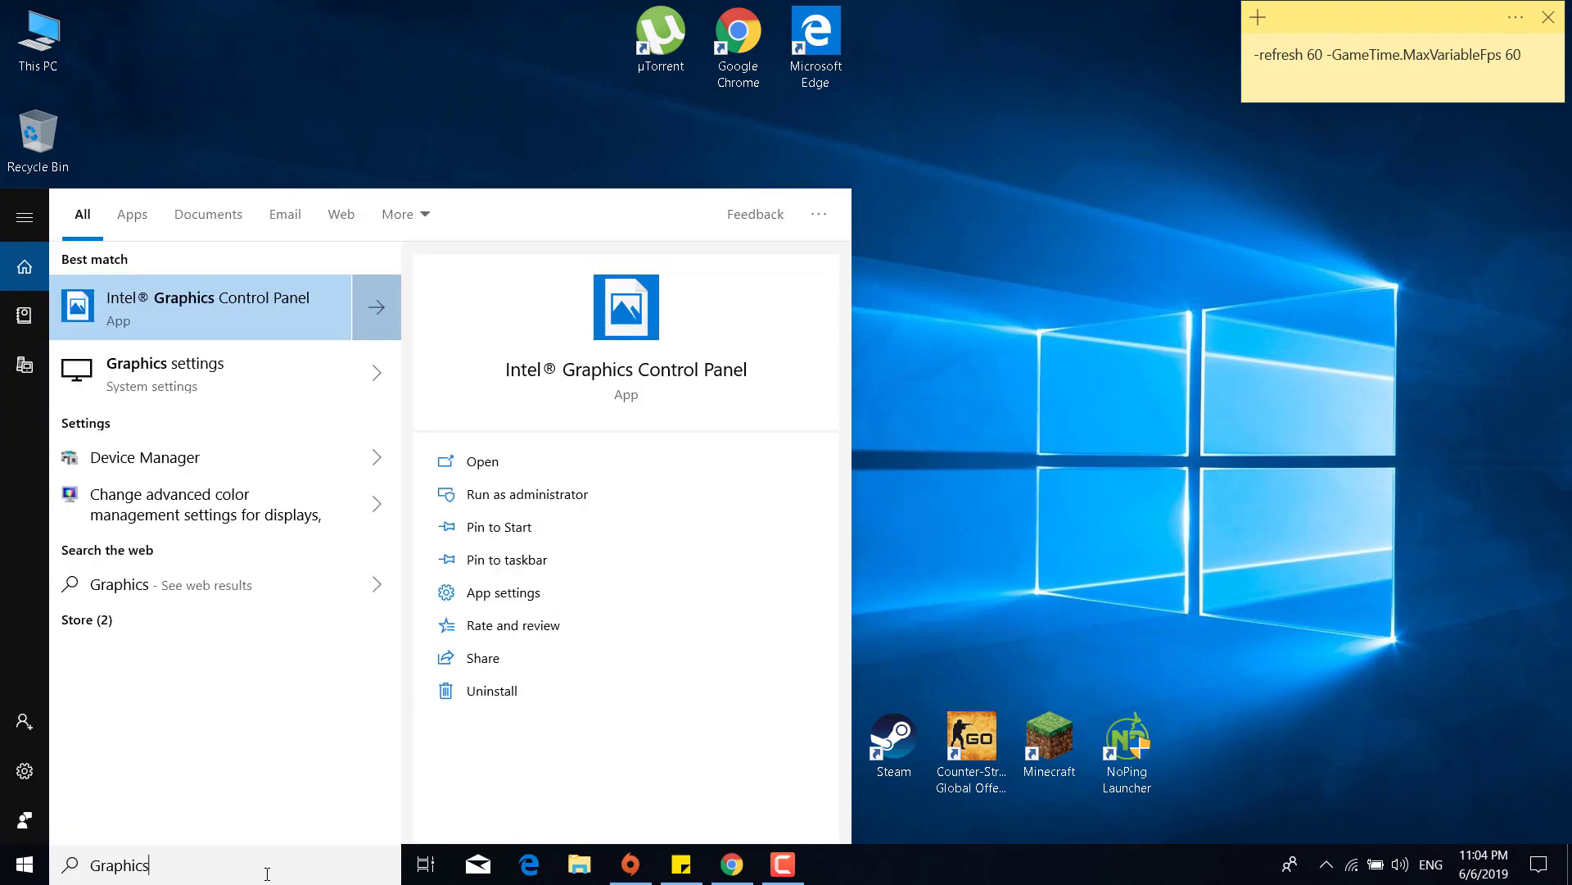
click(144, 392)
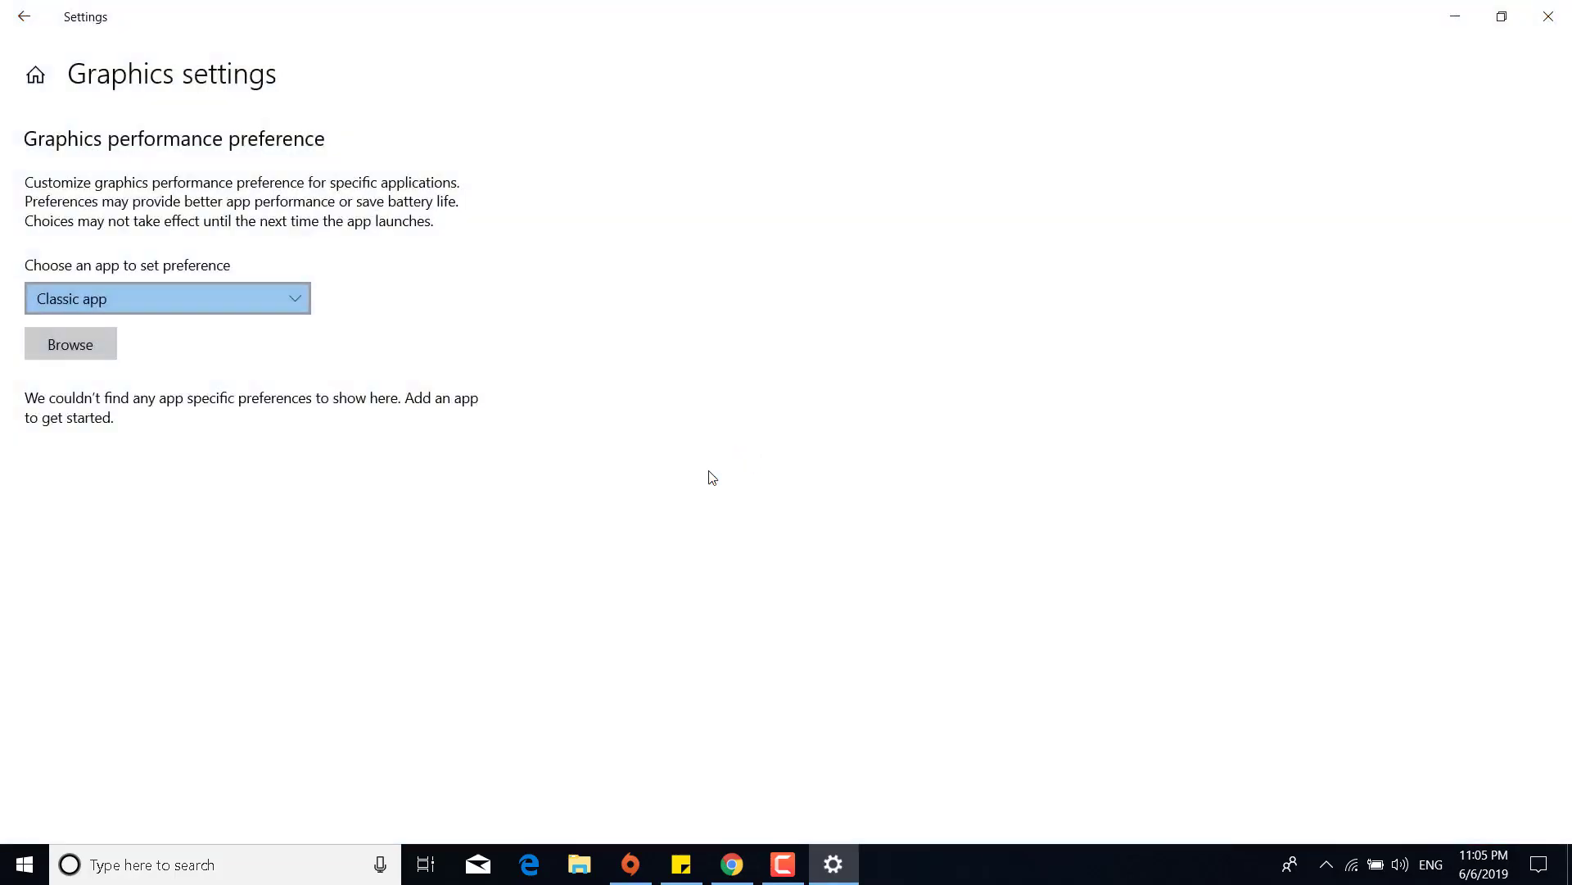
Step: Add r5apex.exe from C:\Program Files (x86)\Origin Games\Apex to the graphics preference list
click(101, 357)
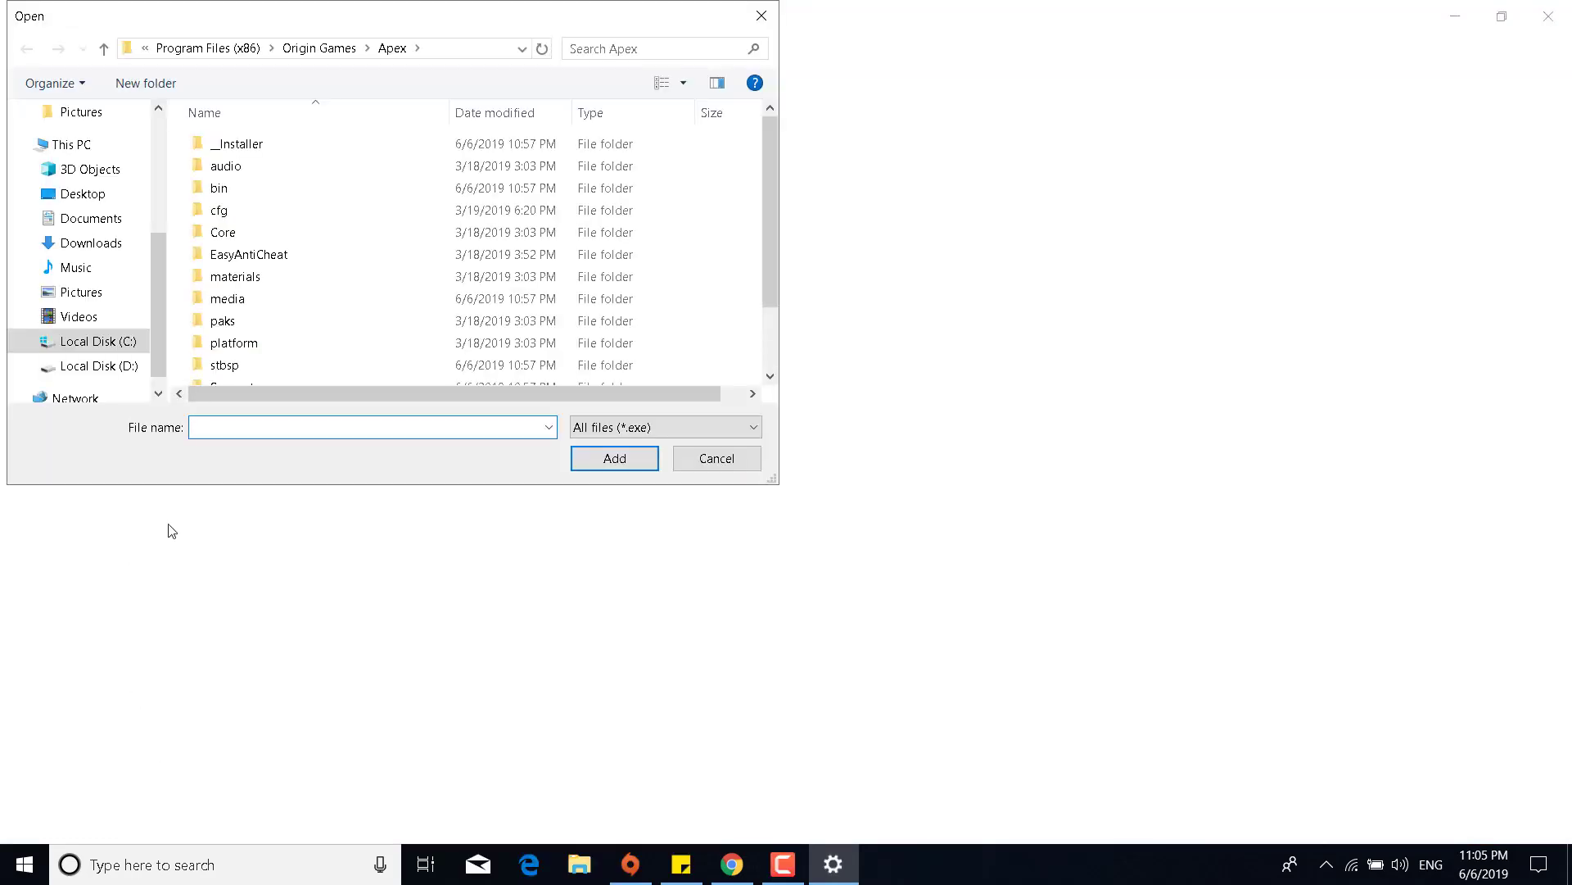
click(66, 342)
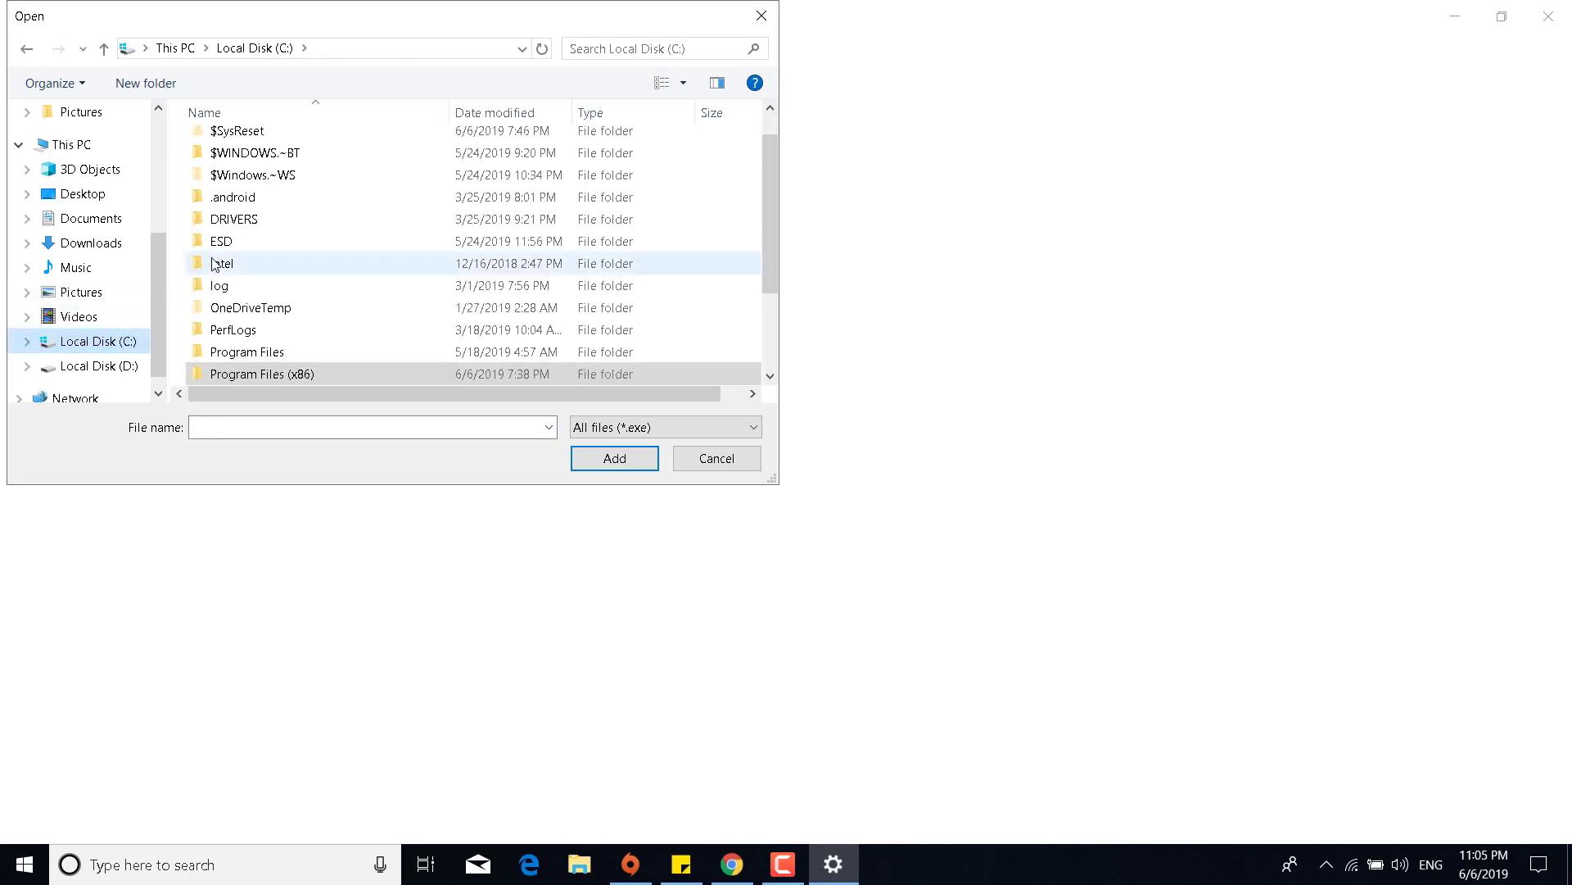
scroll(217, 270, down, 1)
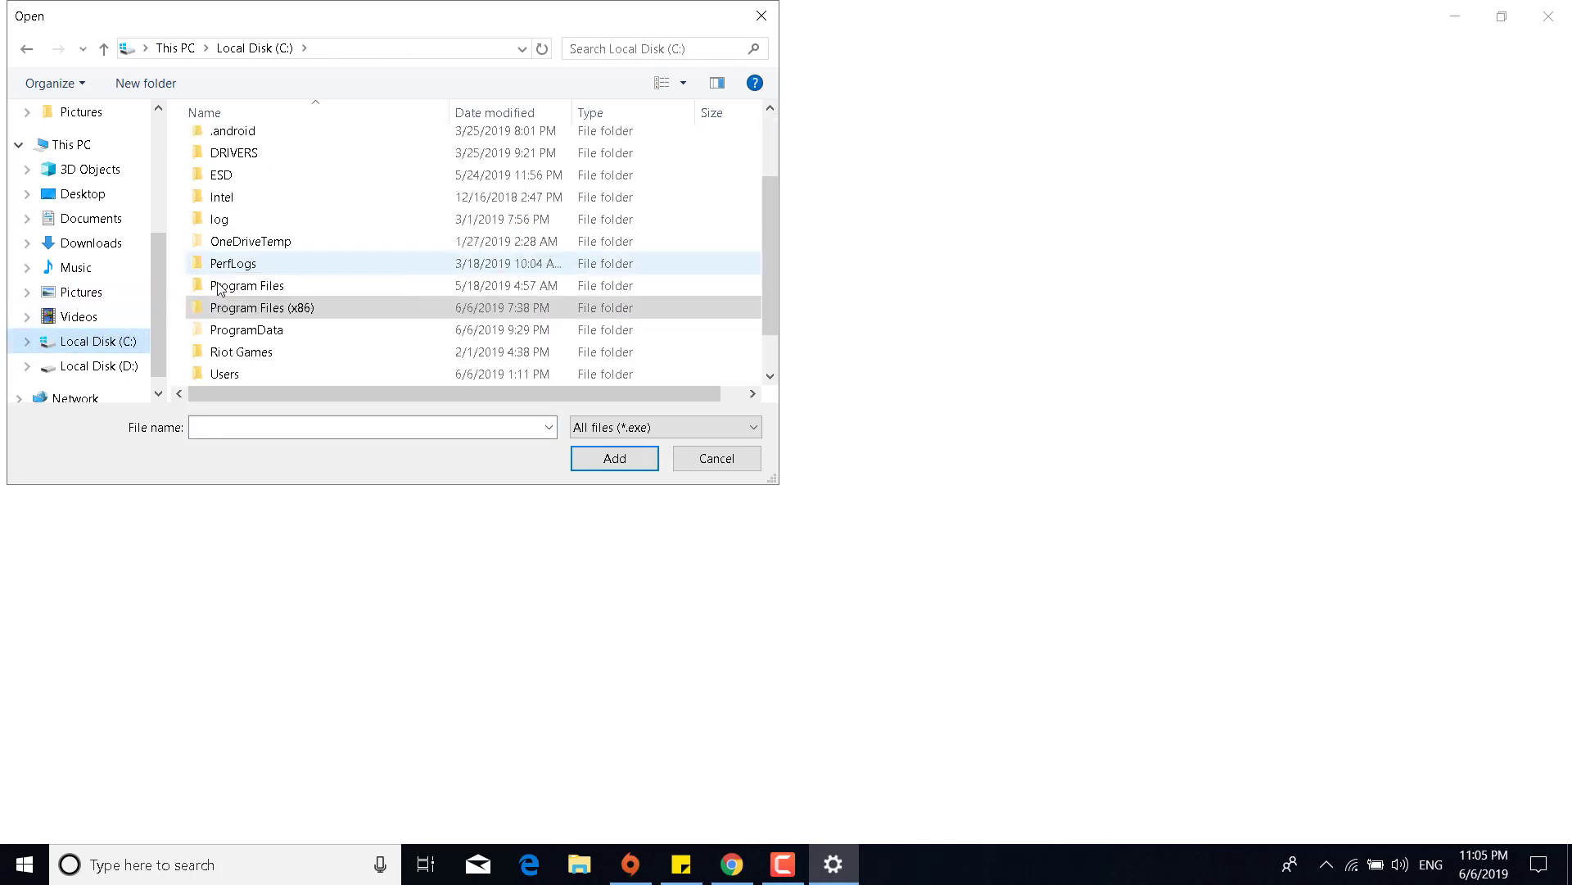
double_click(259, 314)
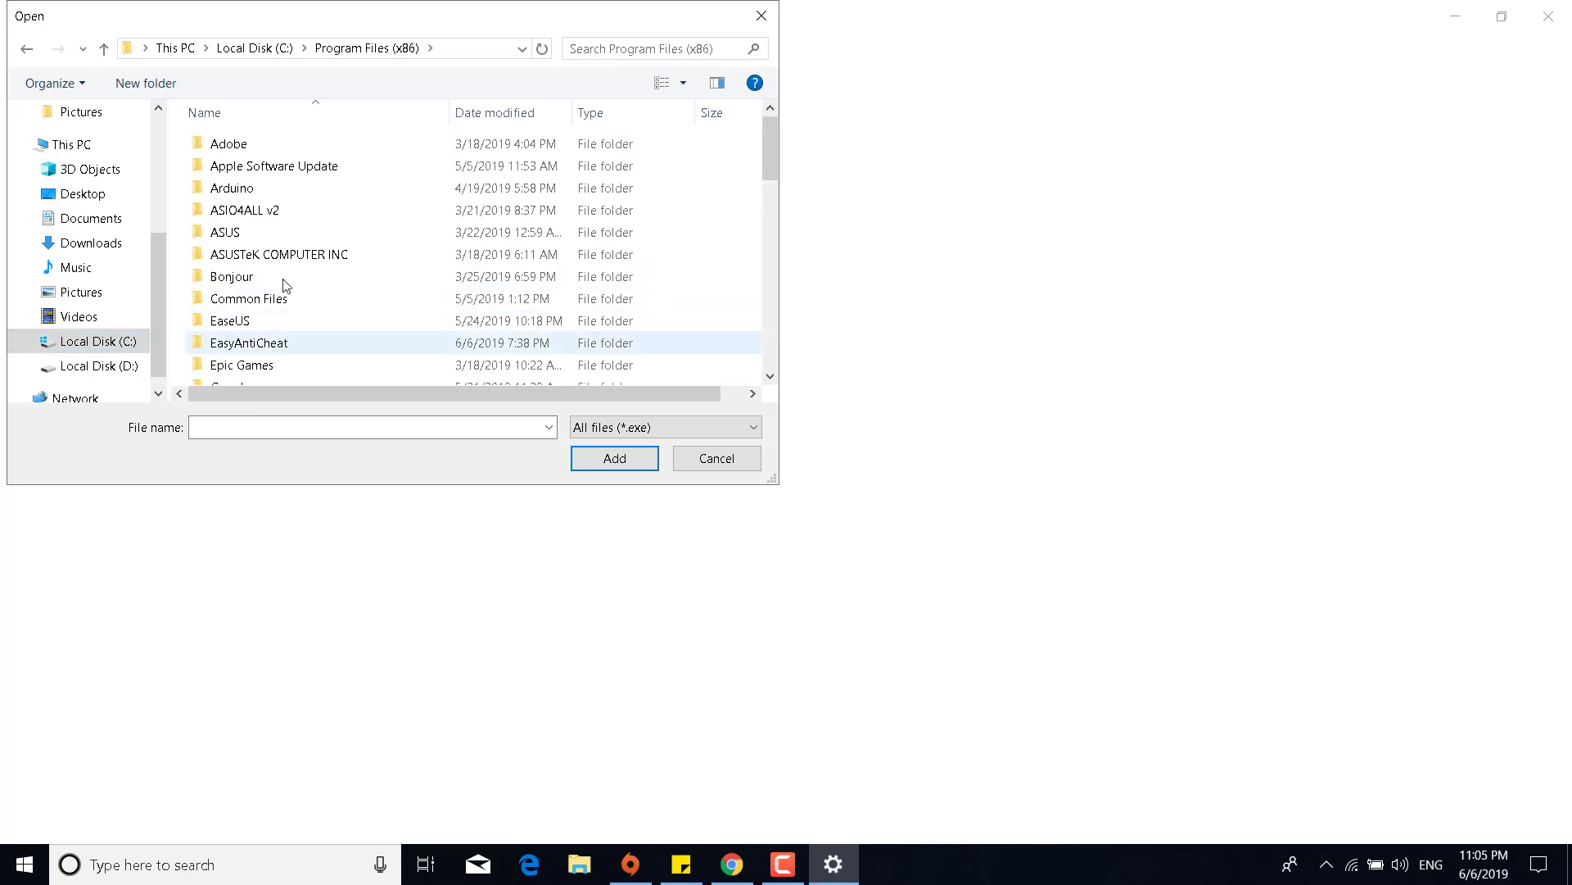
scroll(288, 275, down, 2)
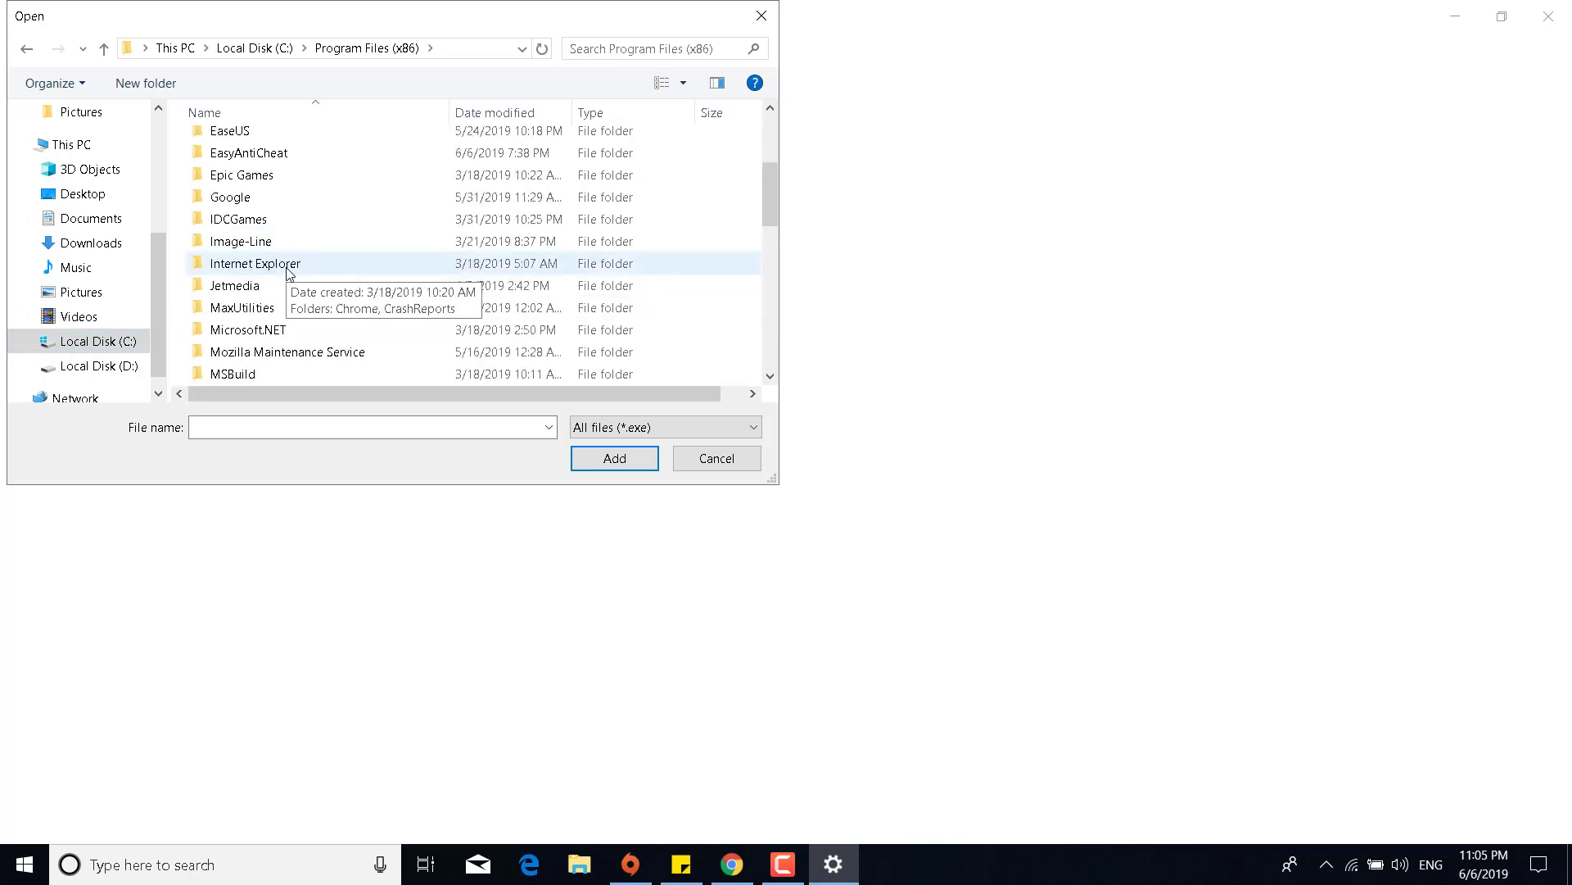
scroll(270, 262, up, 2)
double_click(244, 214)
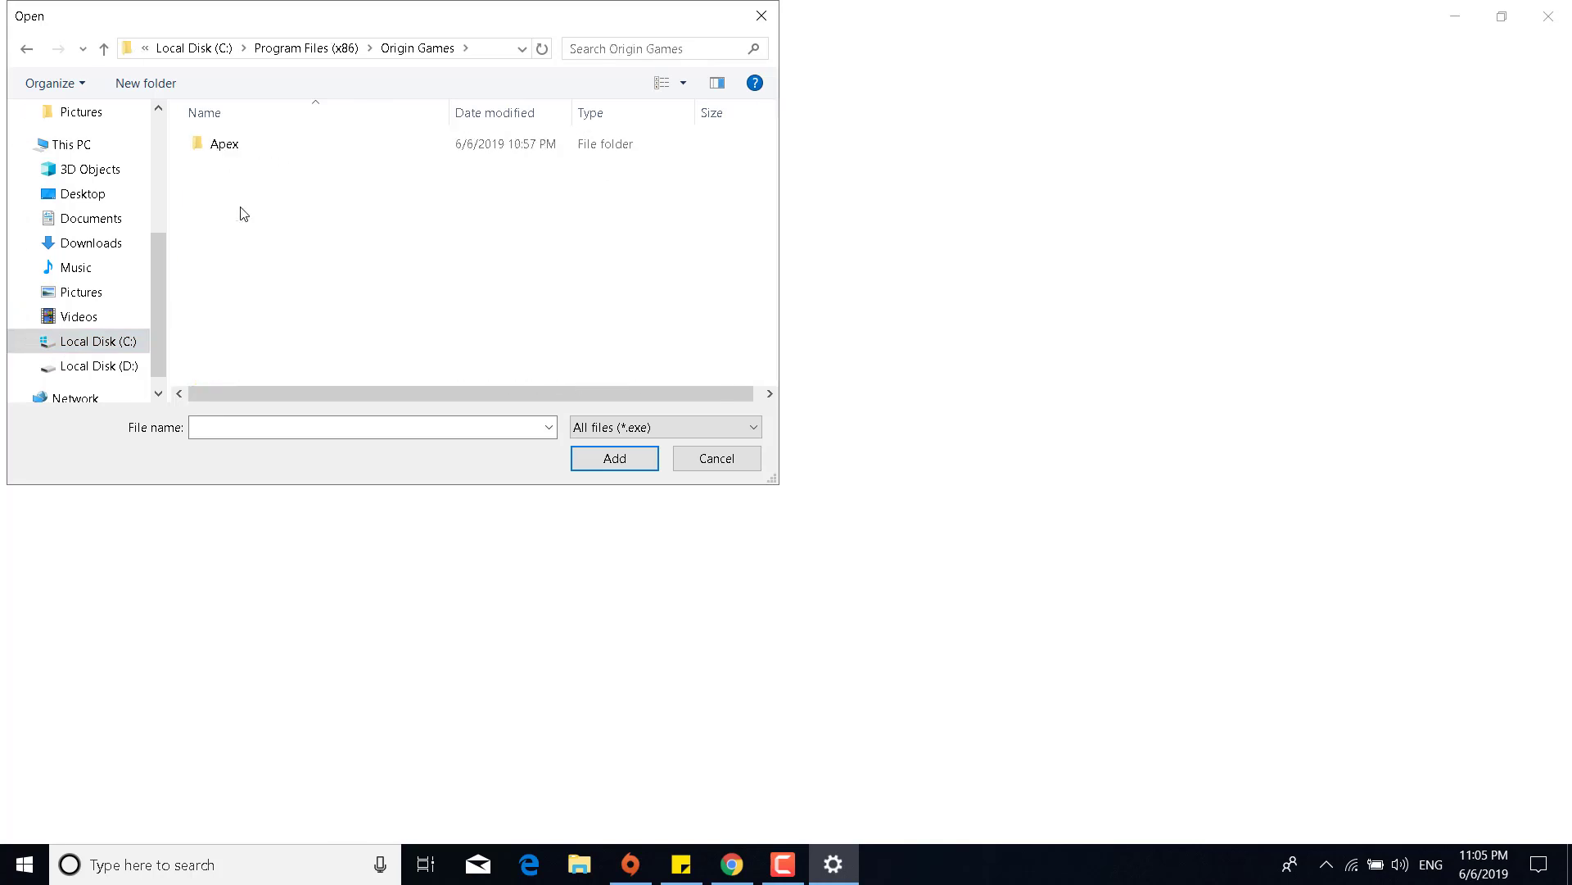
double_click(239, 149)
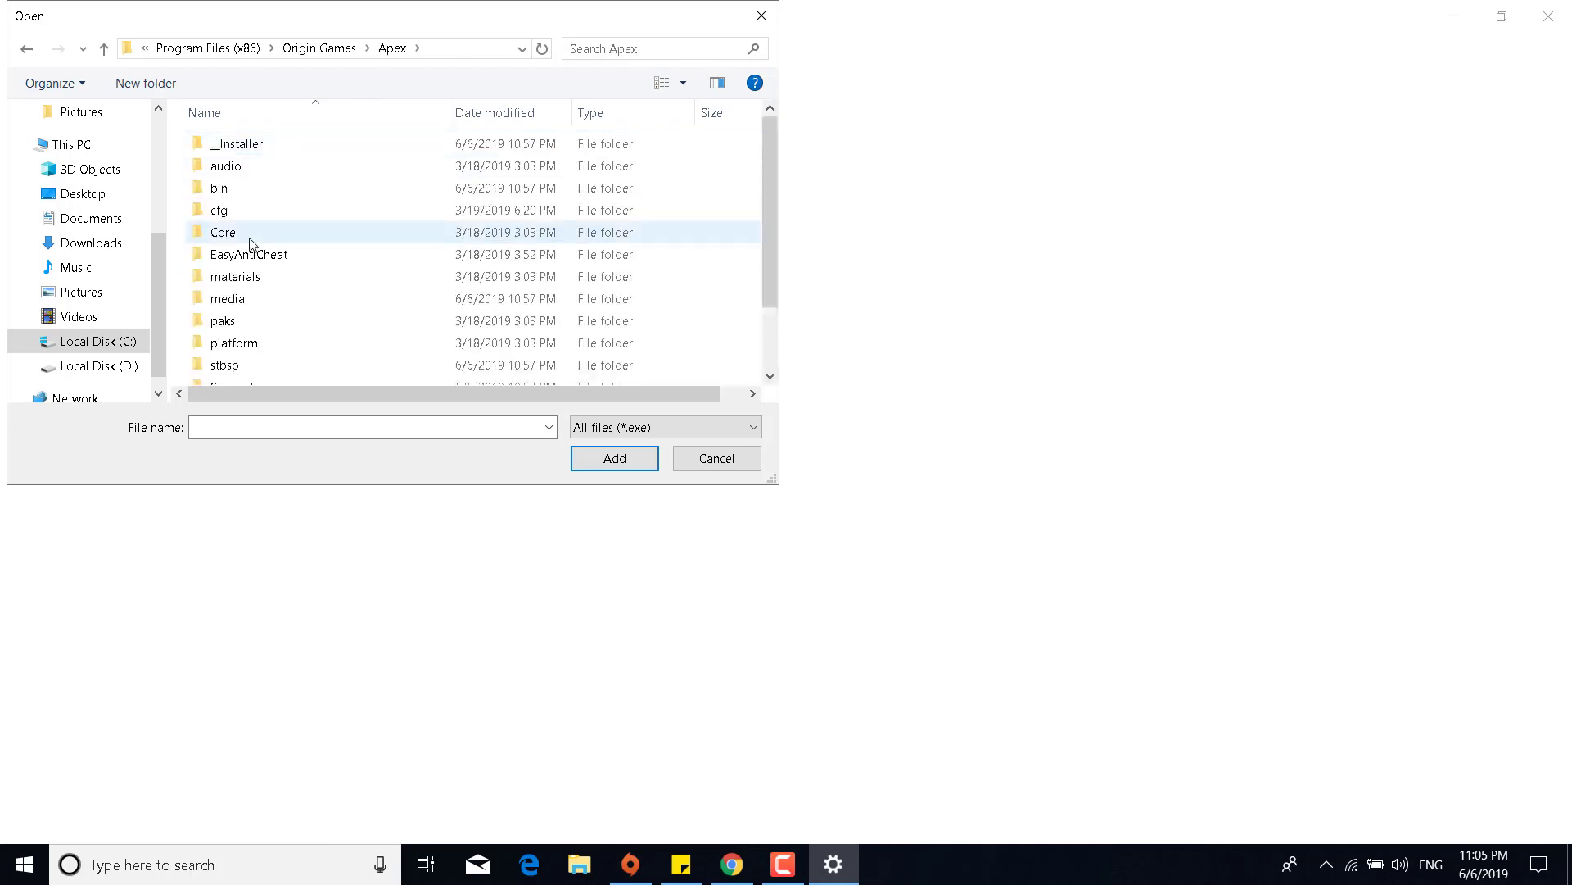
scroll(278, 229, down, 2)
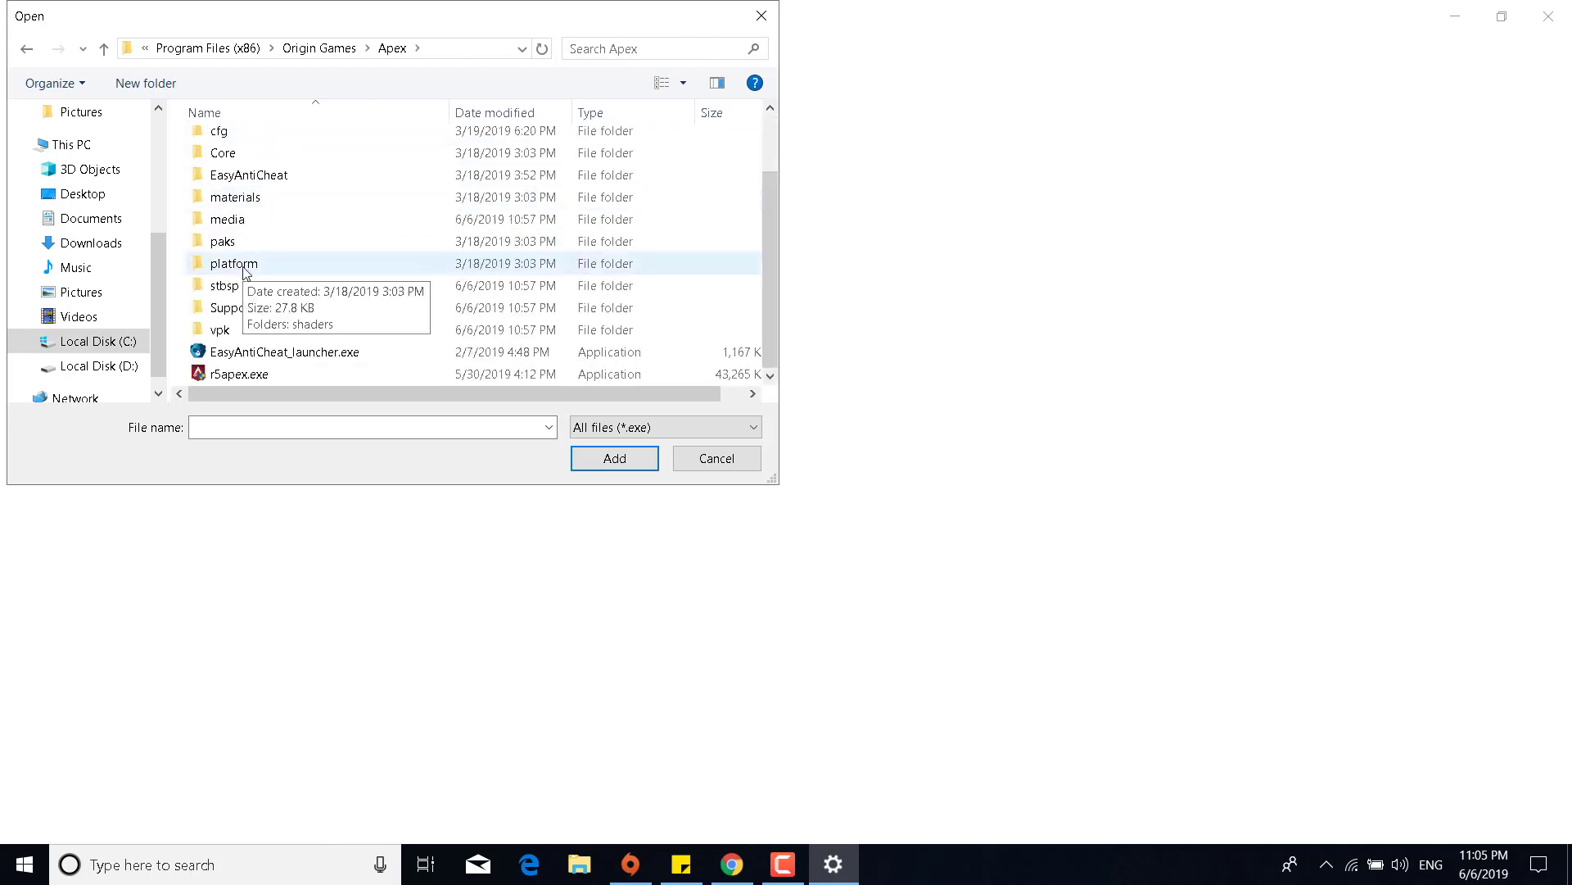
click(230, 375)
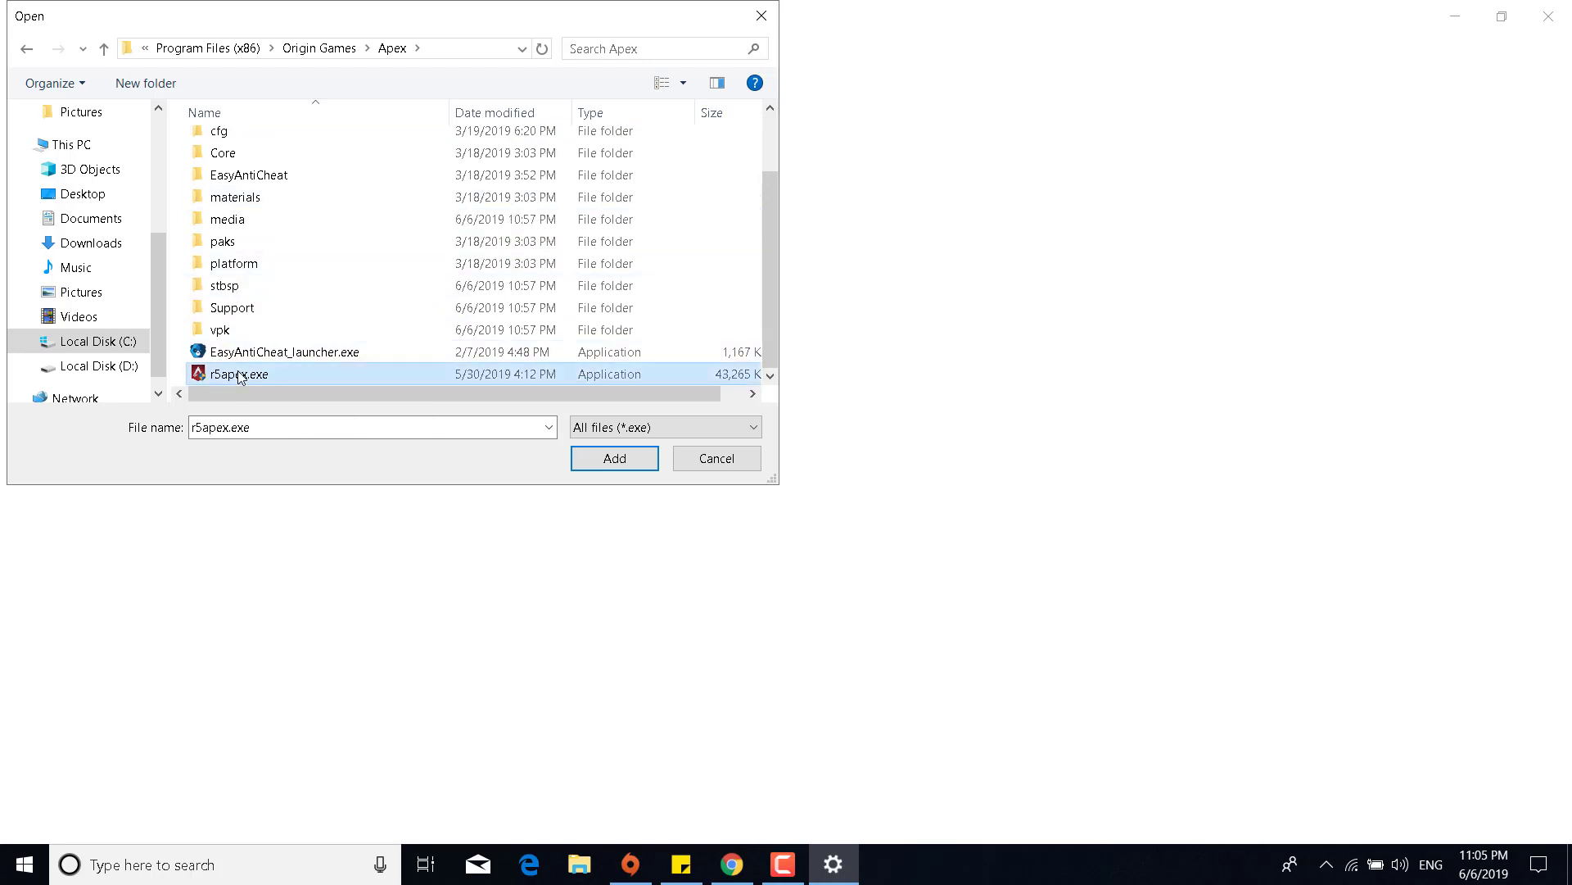
click(586, 457)
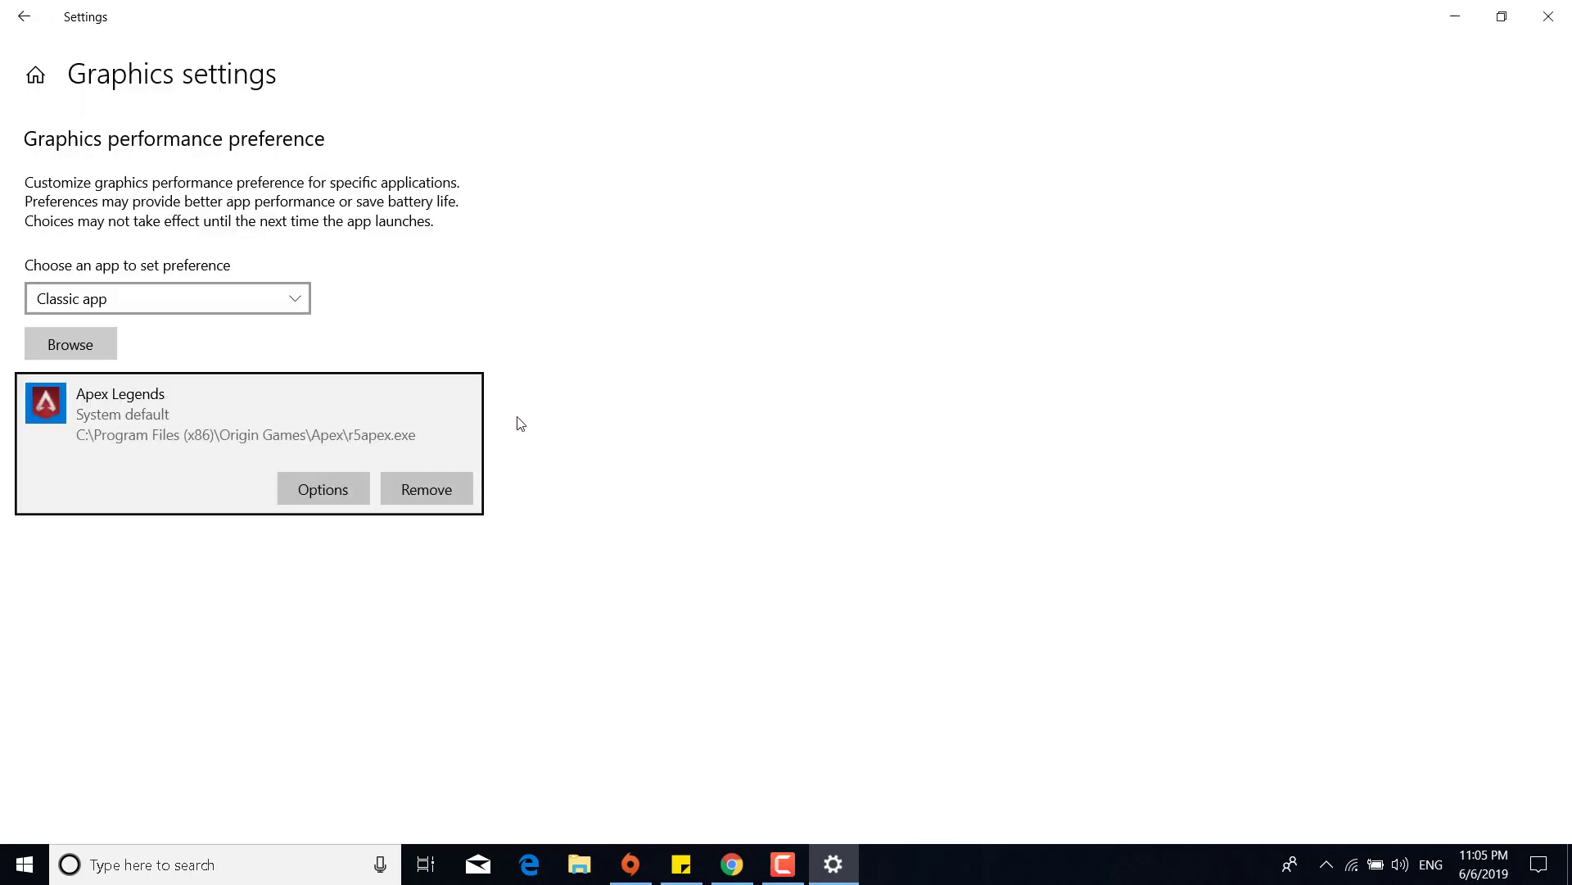
Step: Set Apex Legends' graphics preference to High performance, save it, and close Settings
click(317, 496)
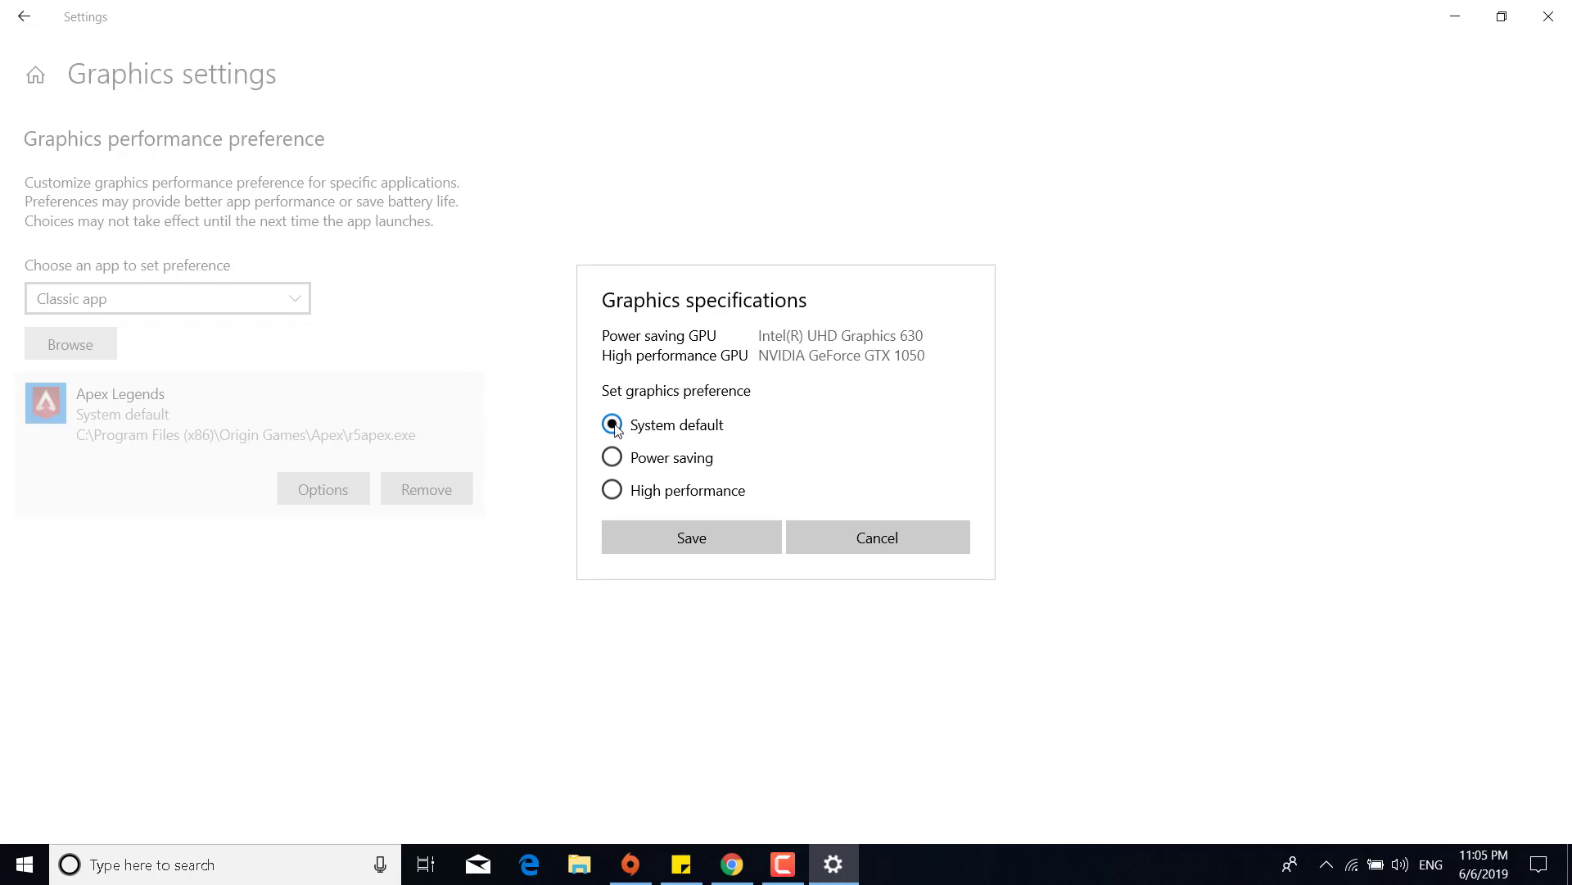
click(619, 490)
click(679, 550)
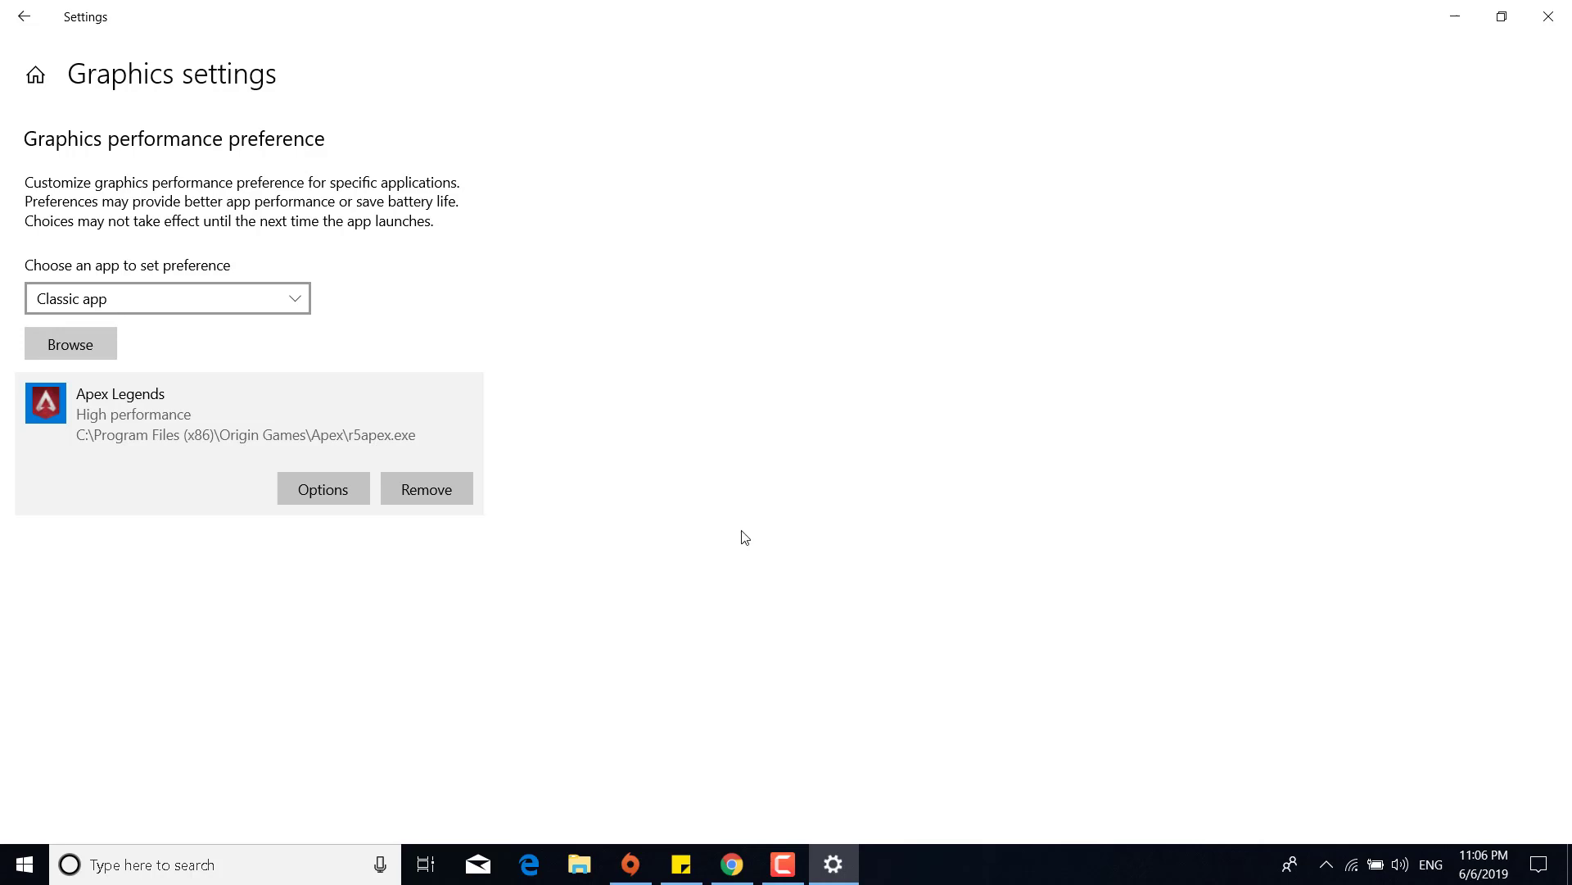
click(1549, 17)
Step: Launch Origin, go to My Game Library, and bring up the Apex Legends context menu
click(763, 392)
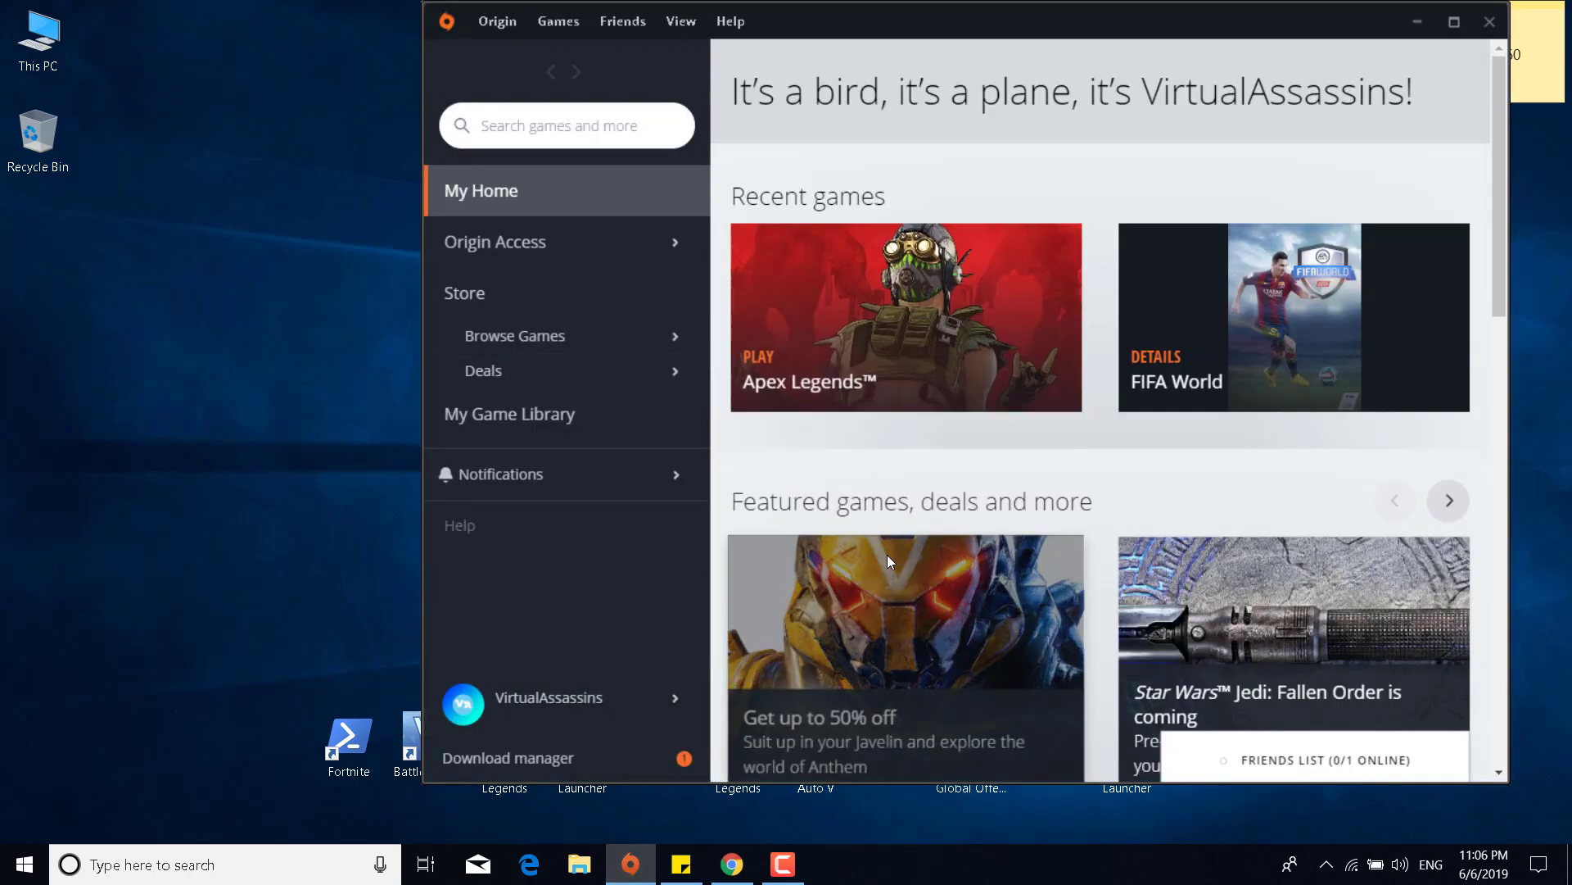
mouse_move(876, 546)
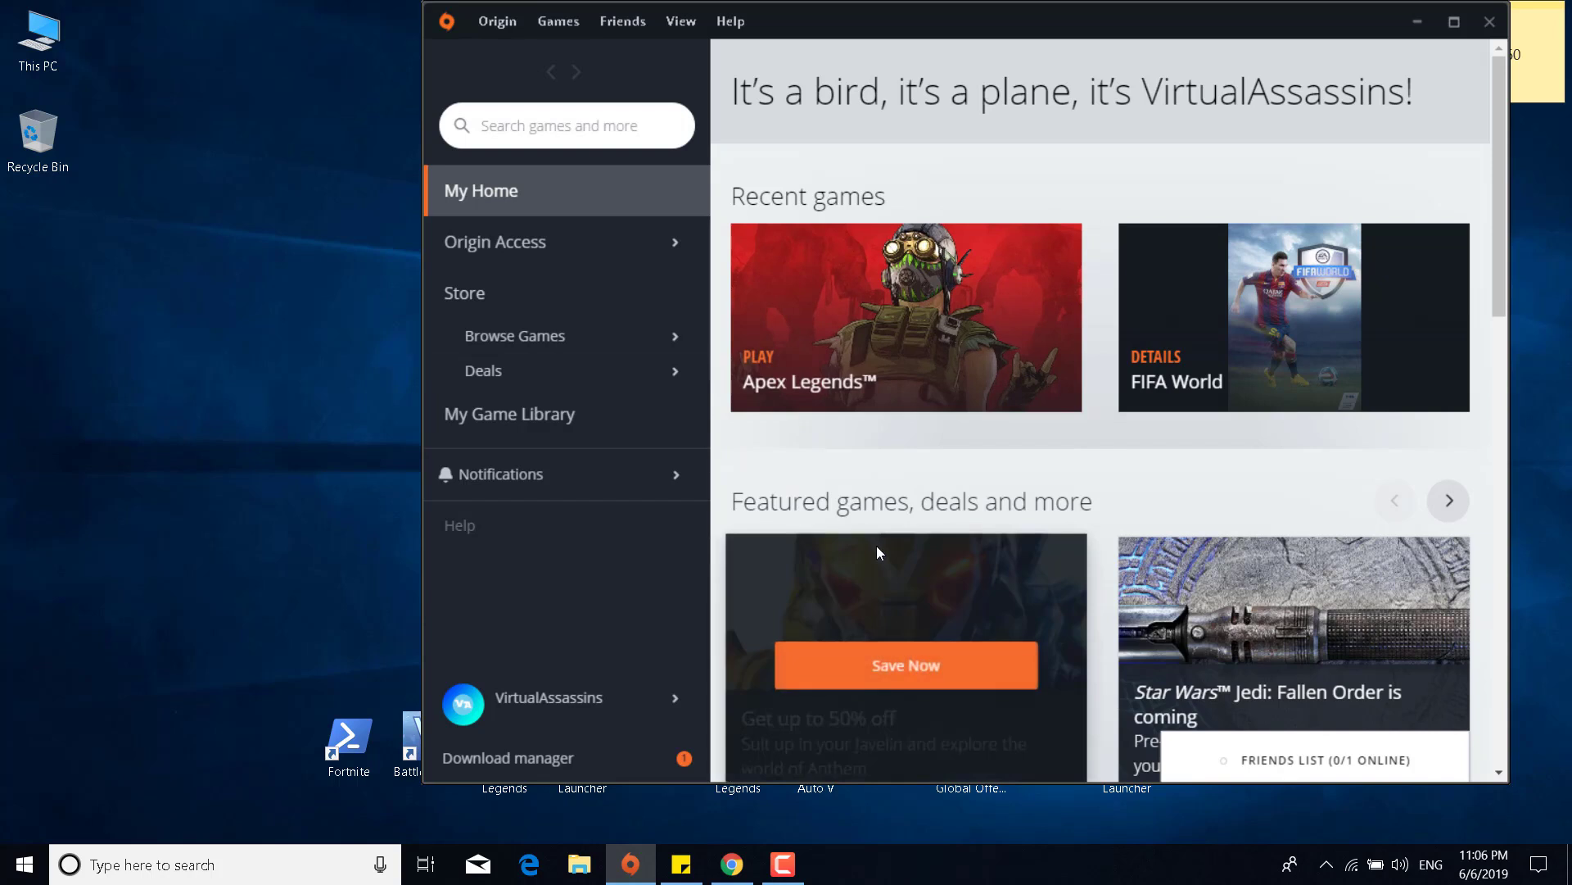
click(540, 426)
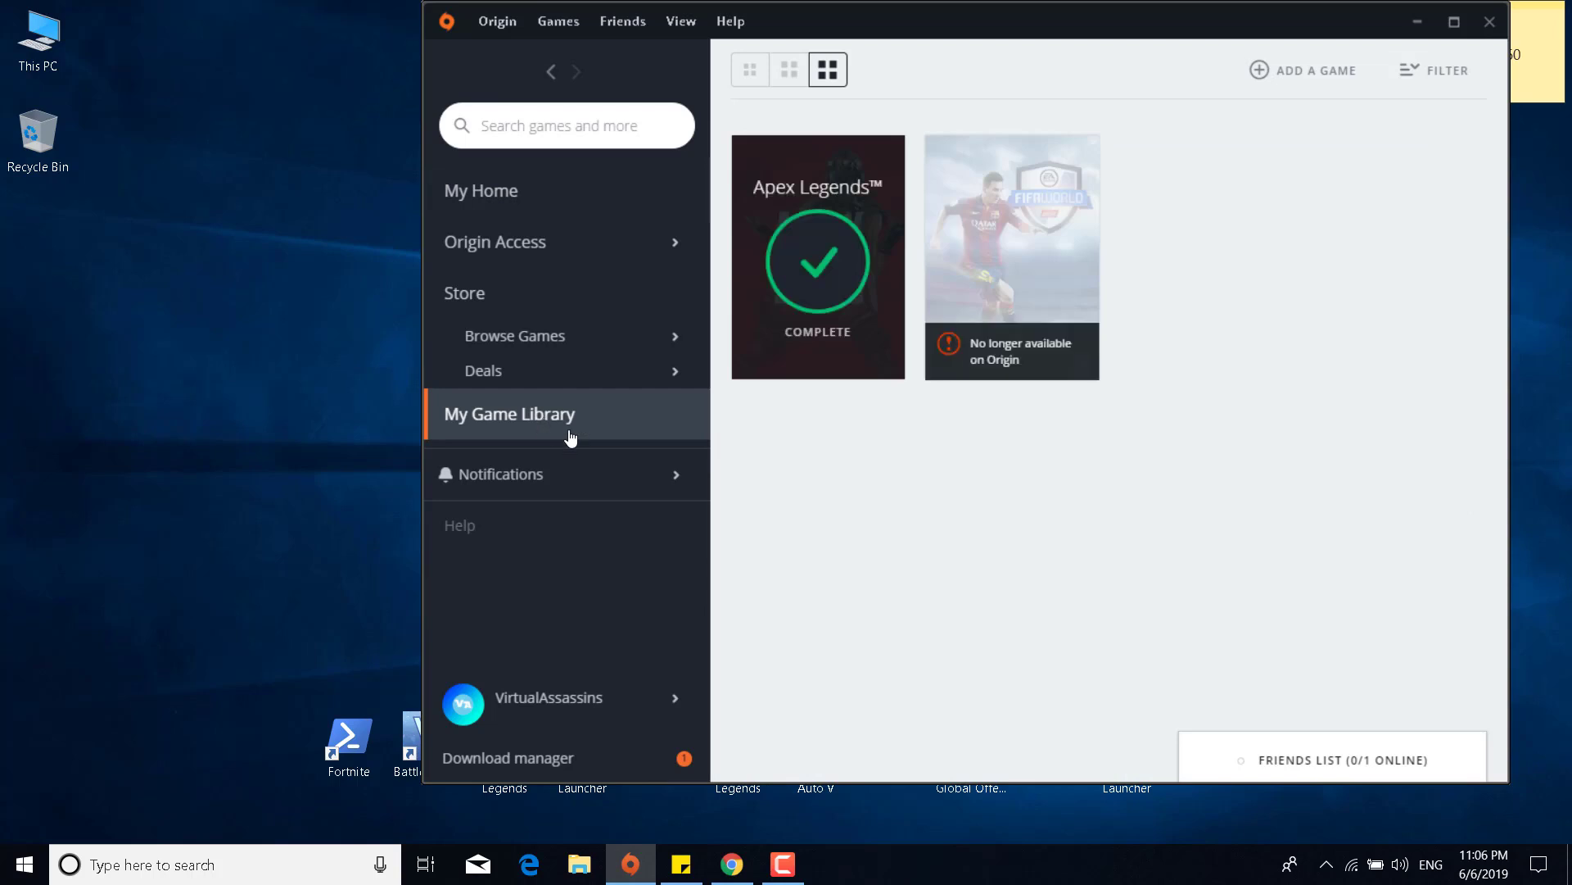
right_click(829, 314)
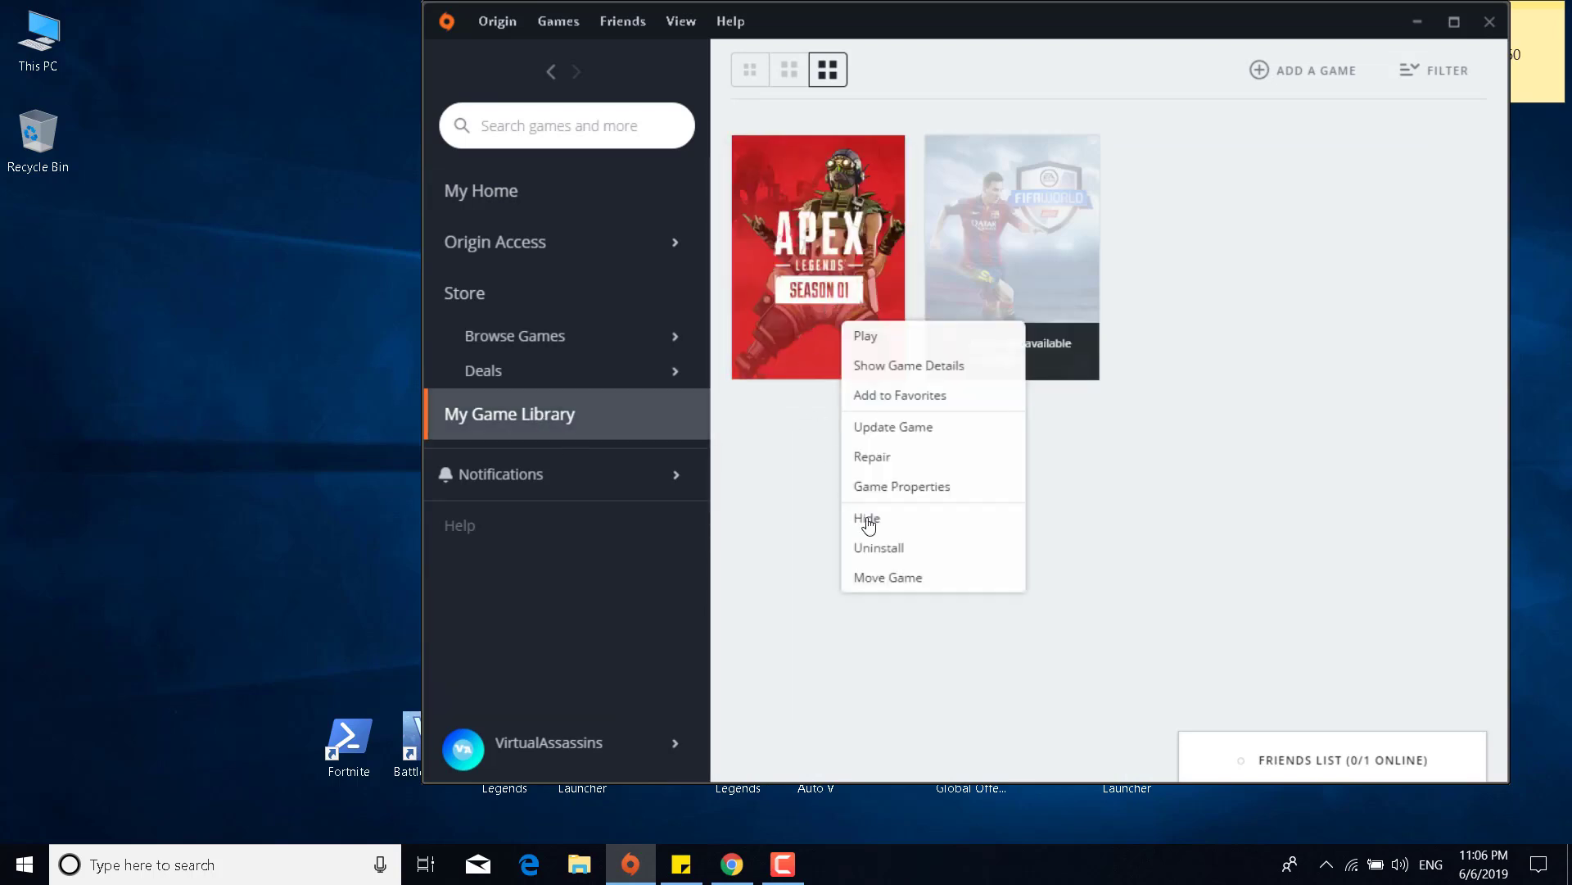
Step: Open Apex Legends' Game Properties and turn off Origin In Game
click(905, 490)
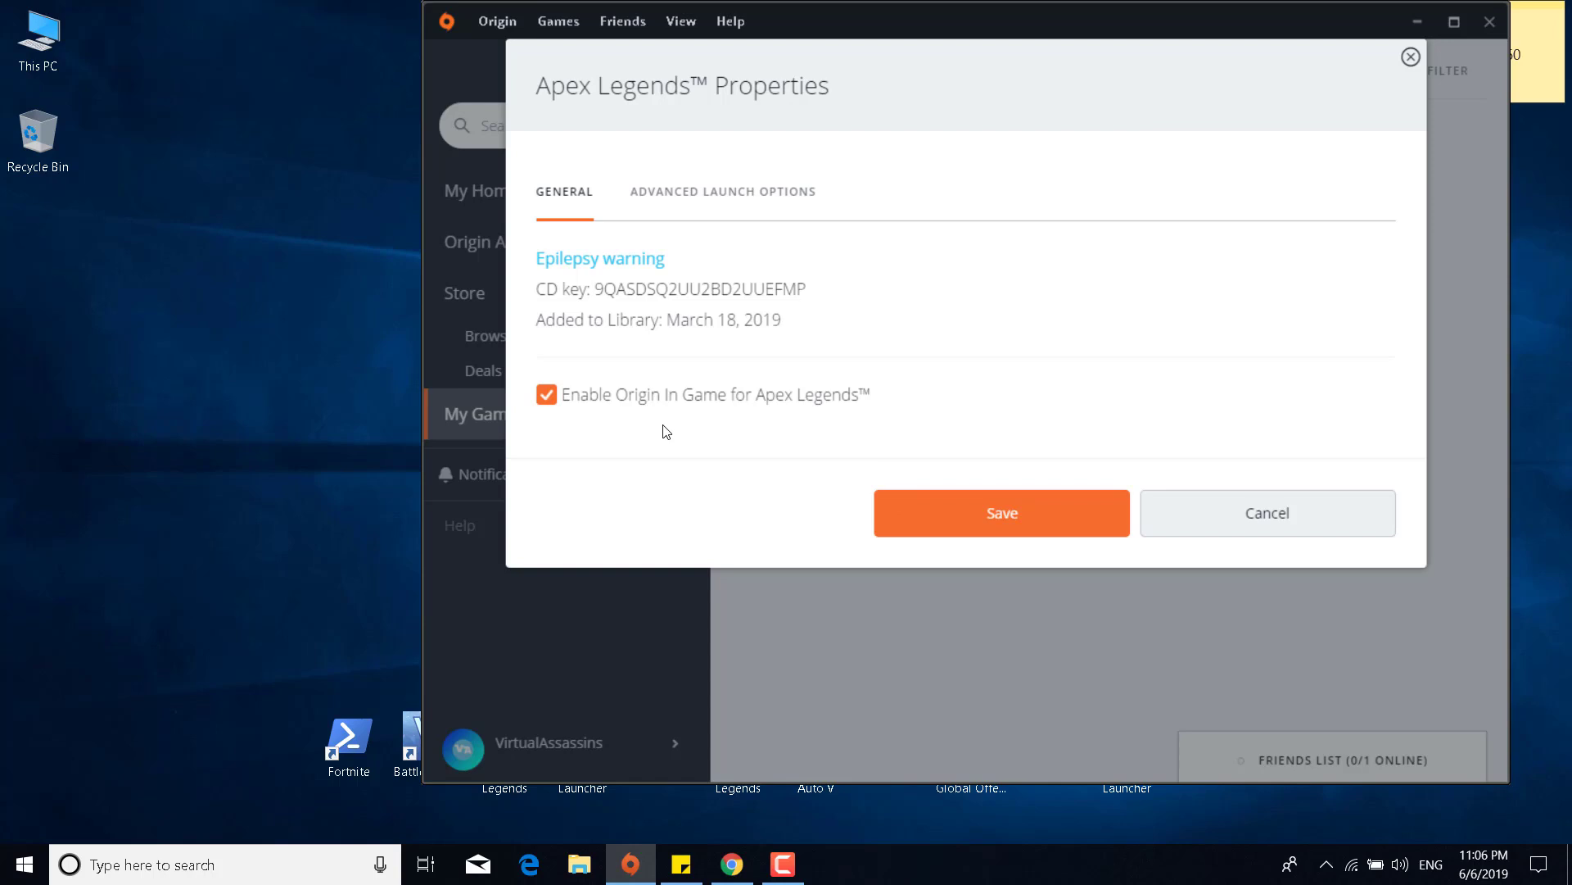
click(555, 410)
Step: Paste '-refresh 60 -GameTime.MaxVariableFps 60' from the sticky note into Apex's launch arguments and save
click(713, 218)
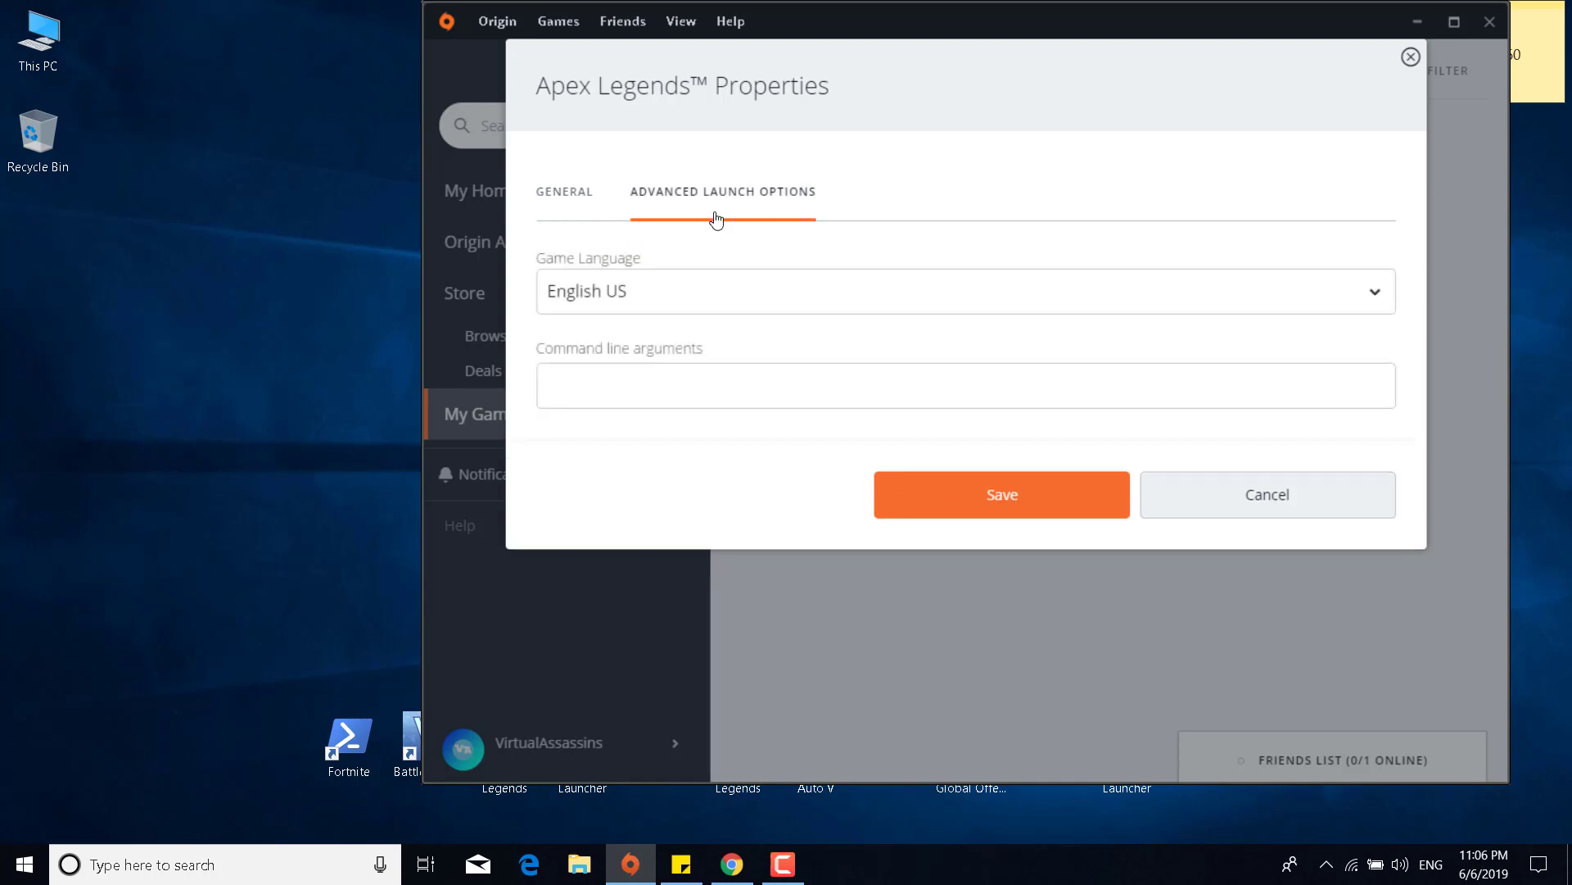
drag(1389, 37, 1051, 58)
click(1329, 63)
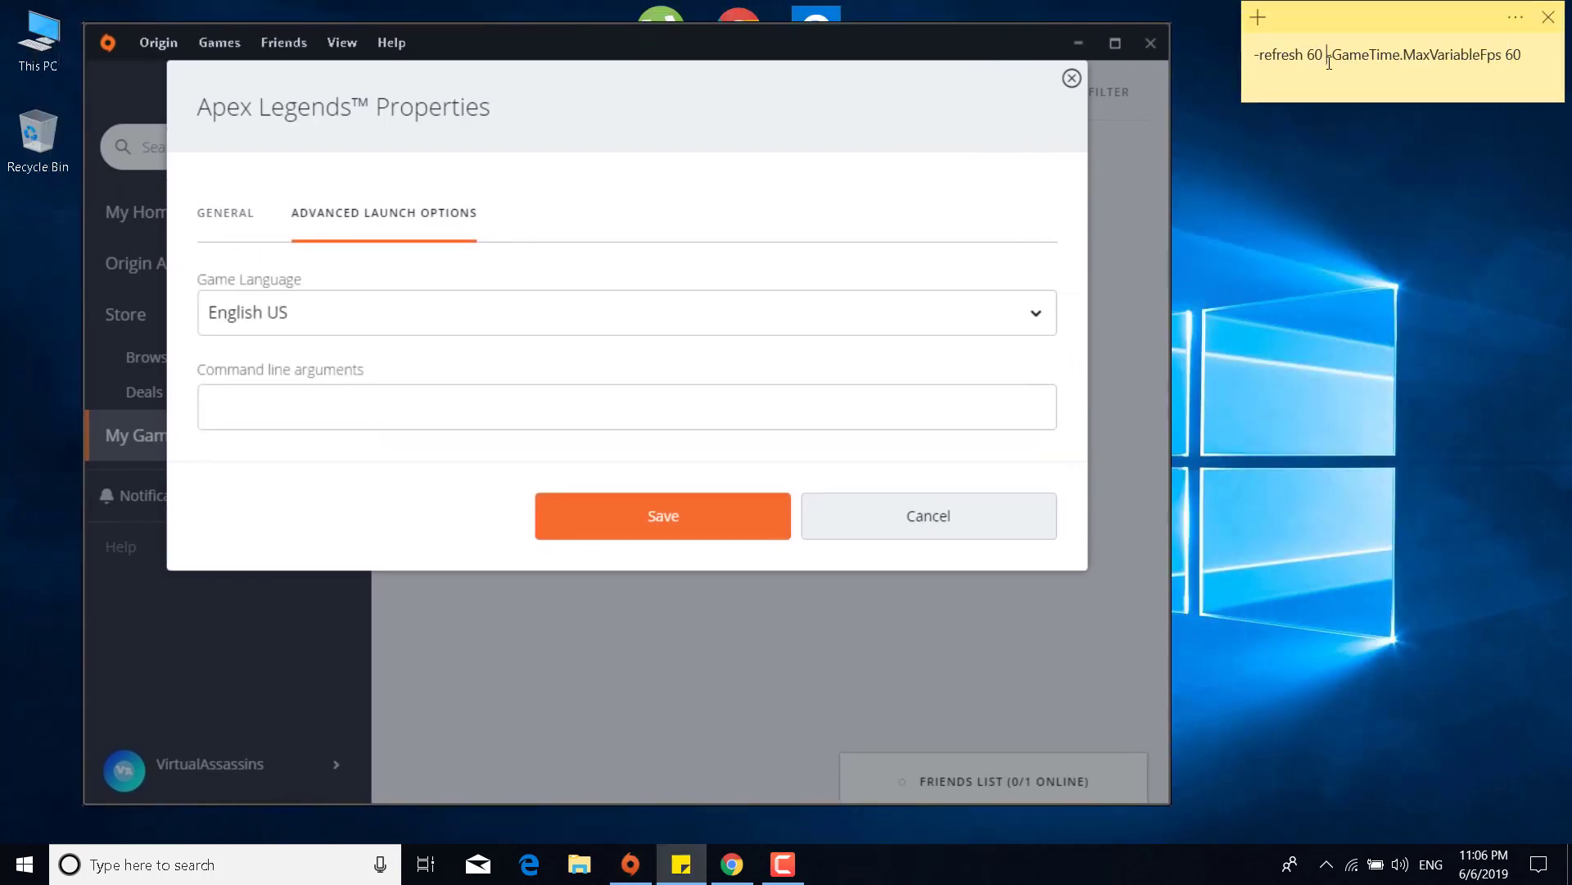
key(ctrl+a)
key(ctrl+c)
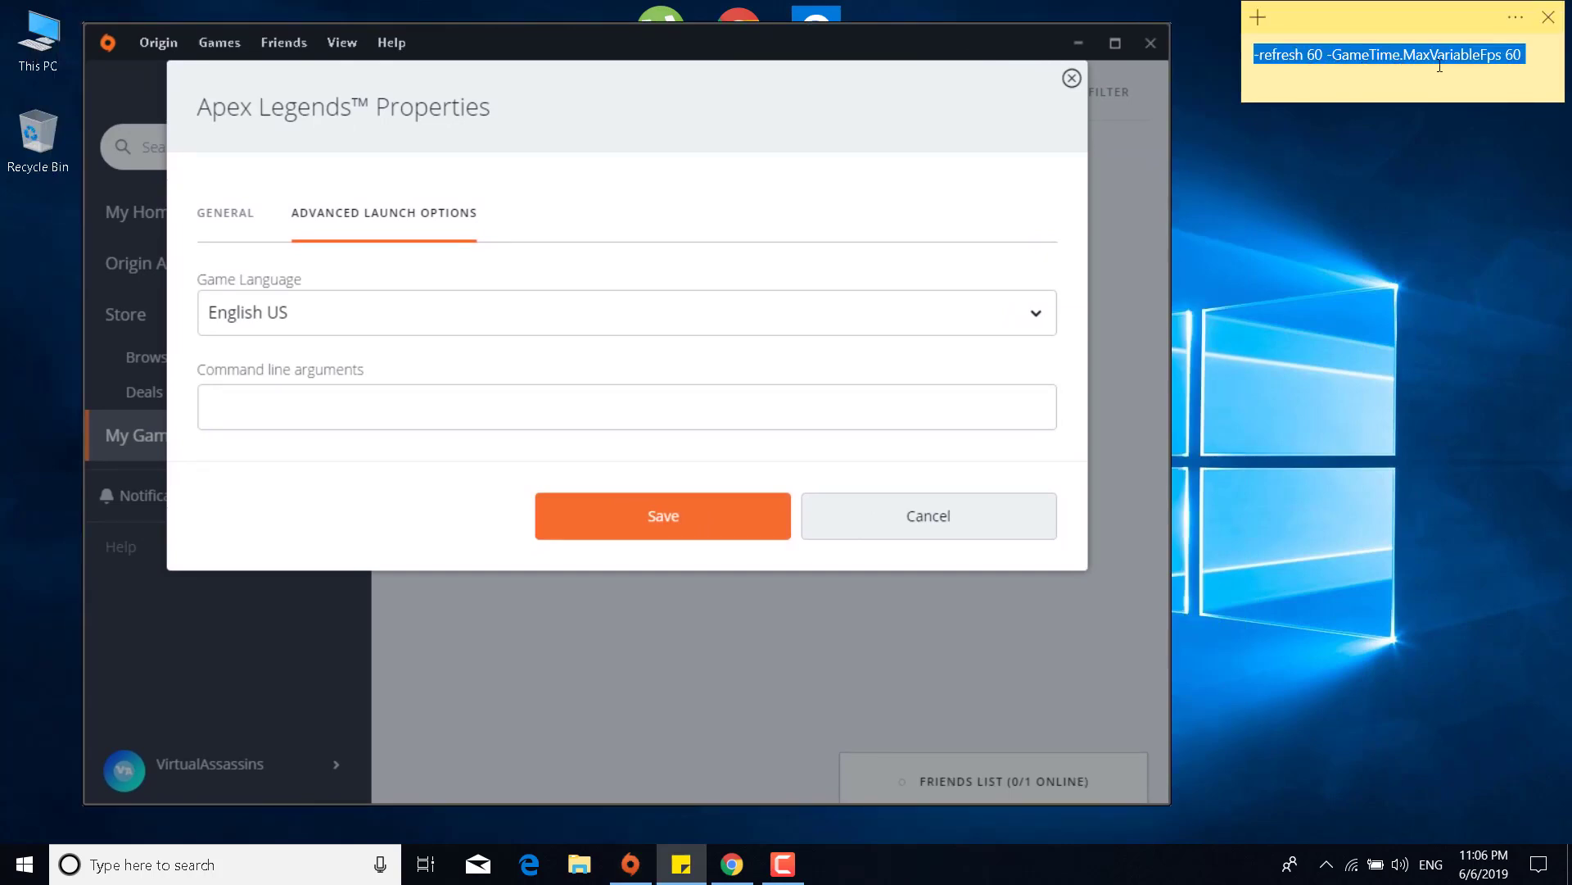
click(456, 394)
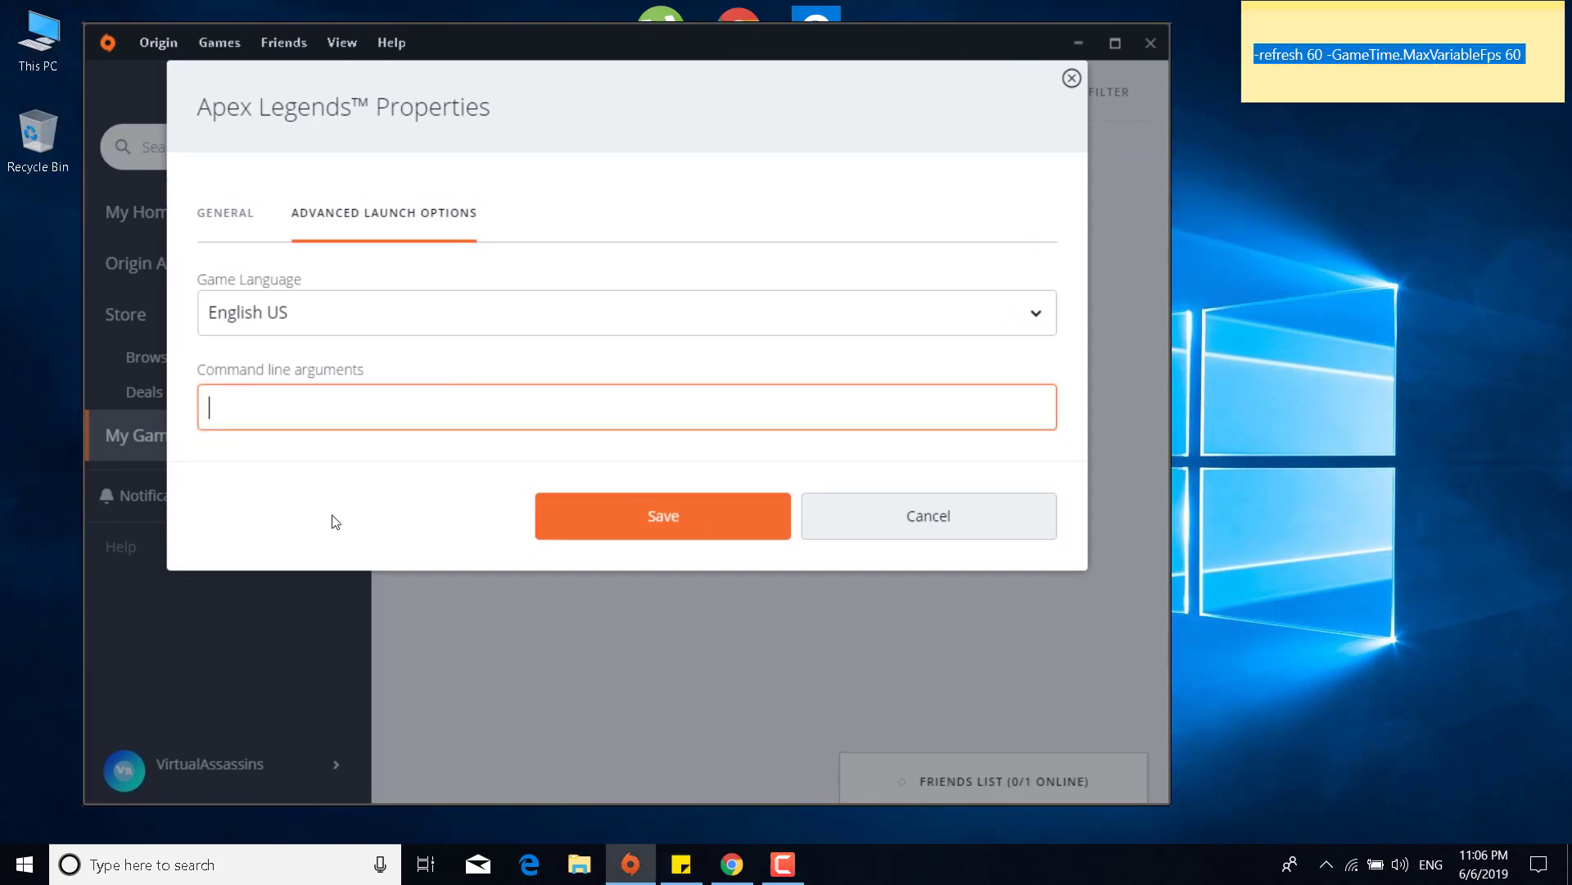
key(ctrl+v)
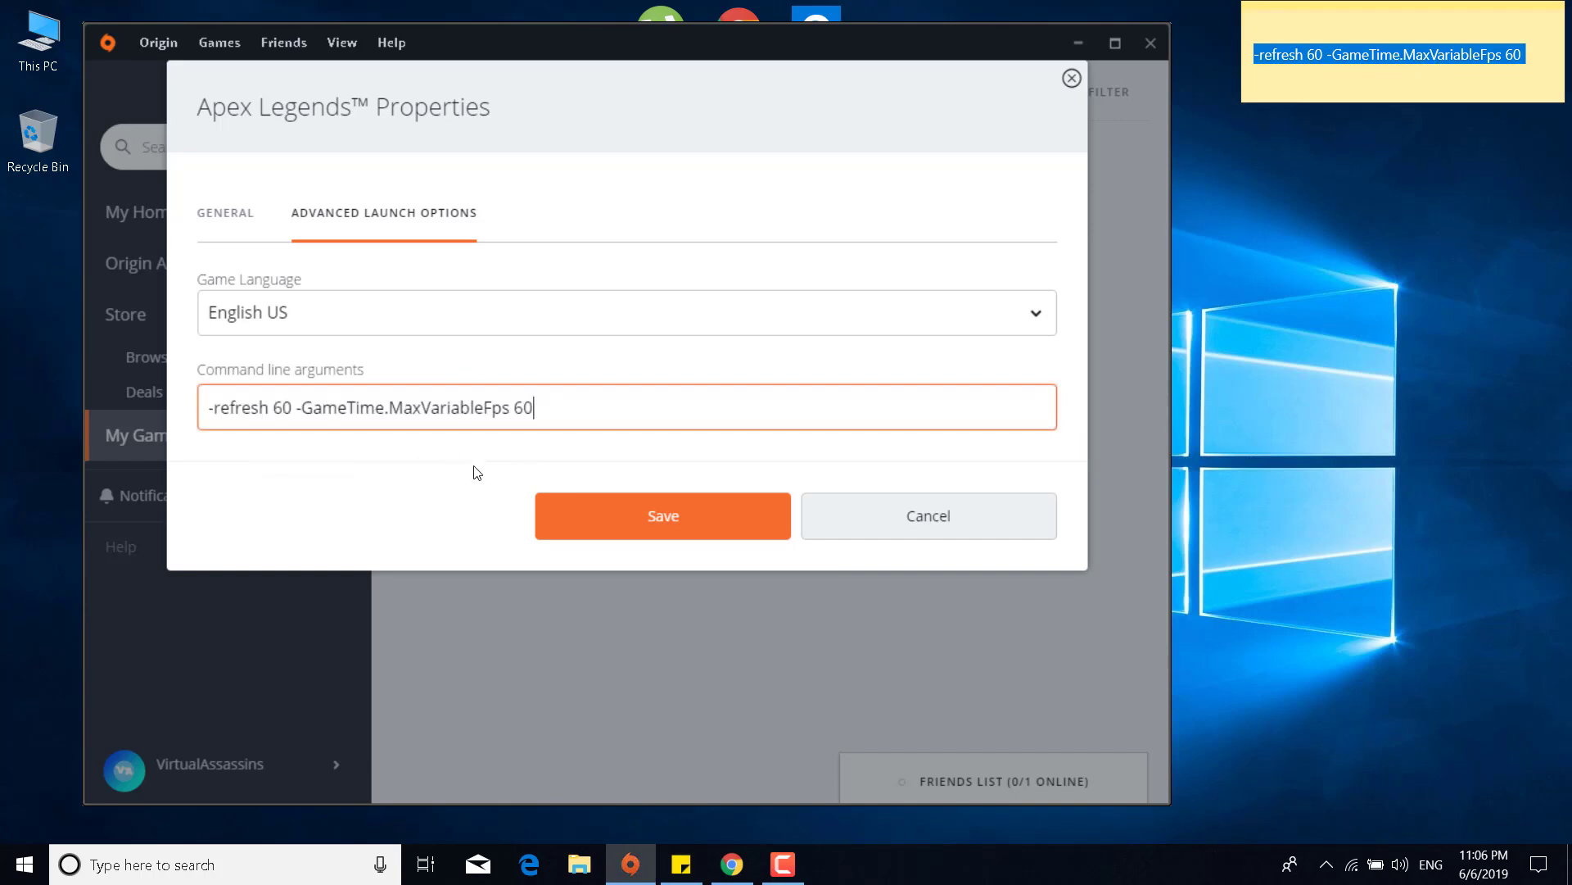
click(646, 522)
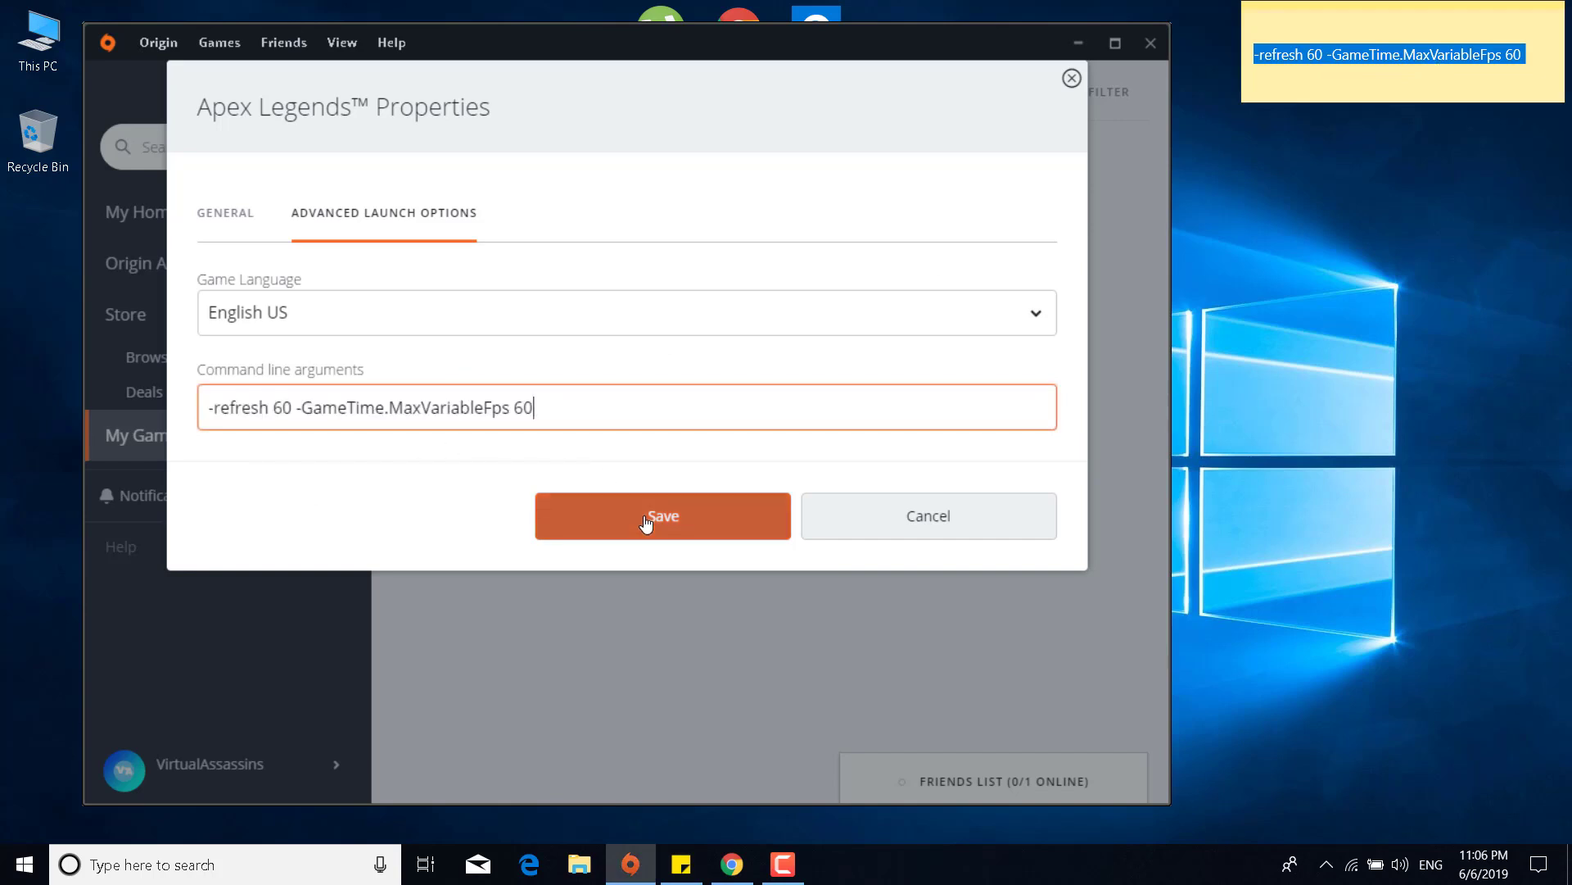
click(646, 522)
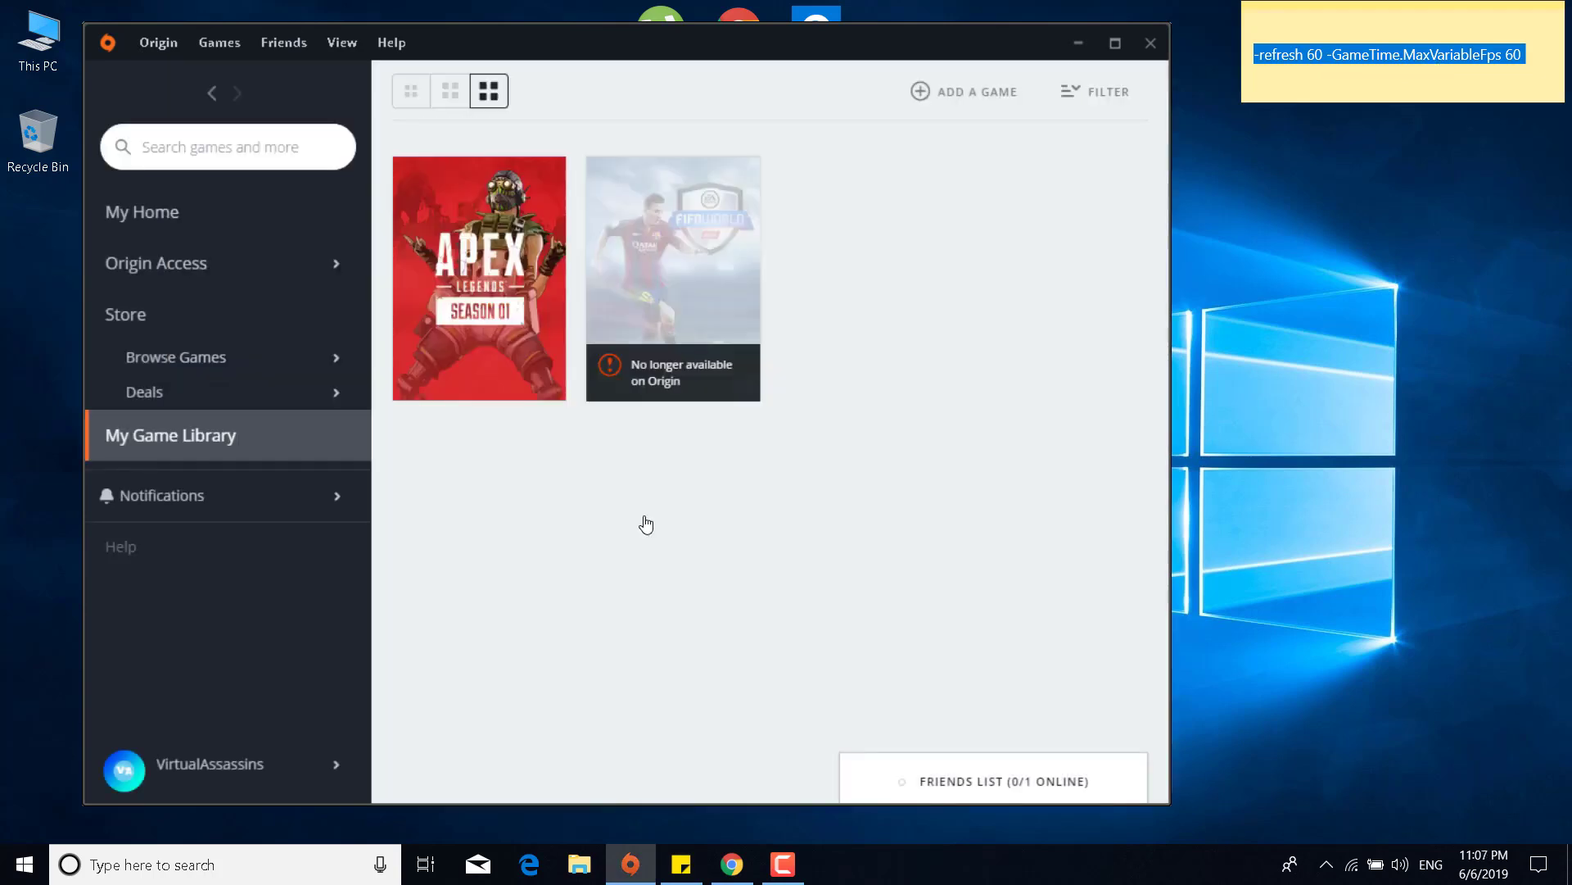
Step: Close Origin and browse File Explorer to C:\Program Files (x86)\Origin Games\Apex, selecting r5apex.exe
click(1151, 43)
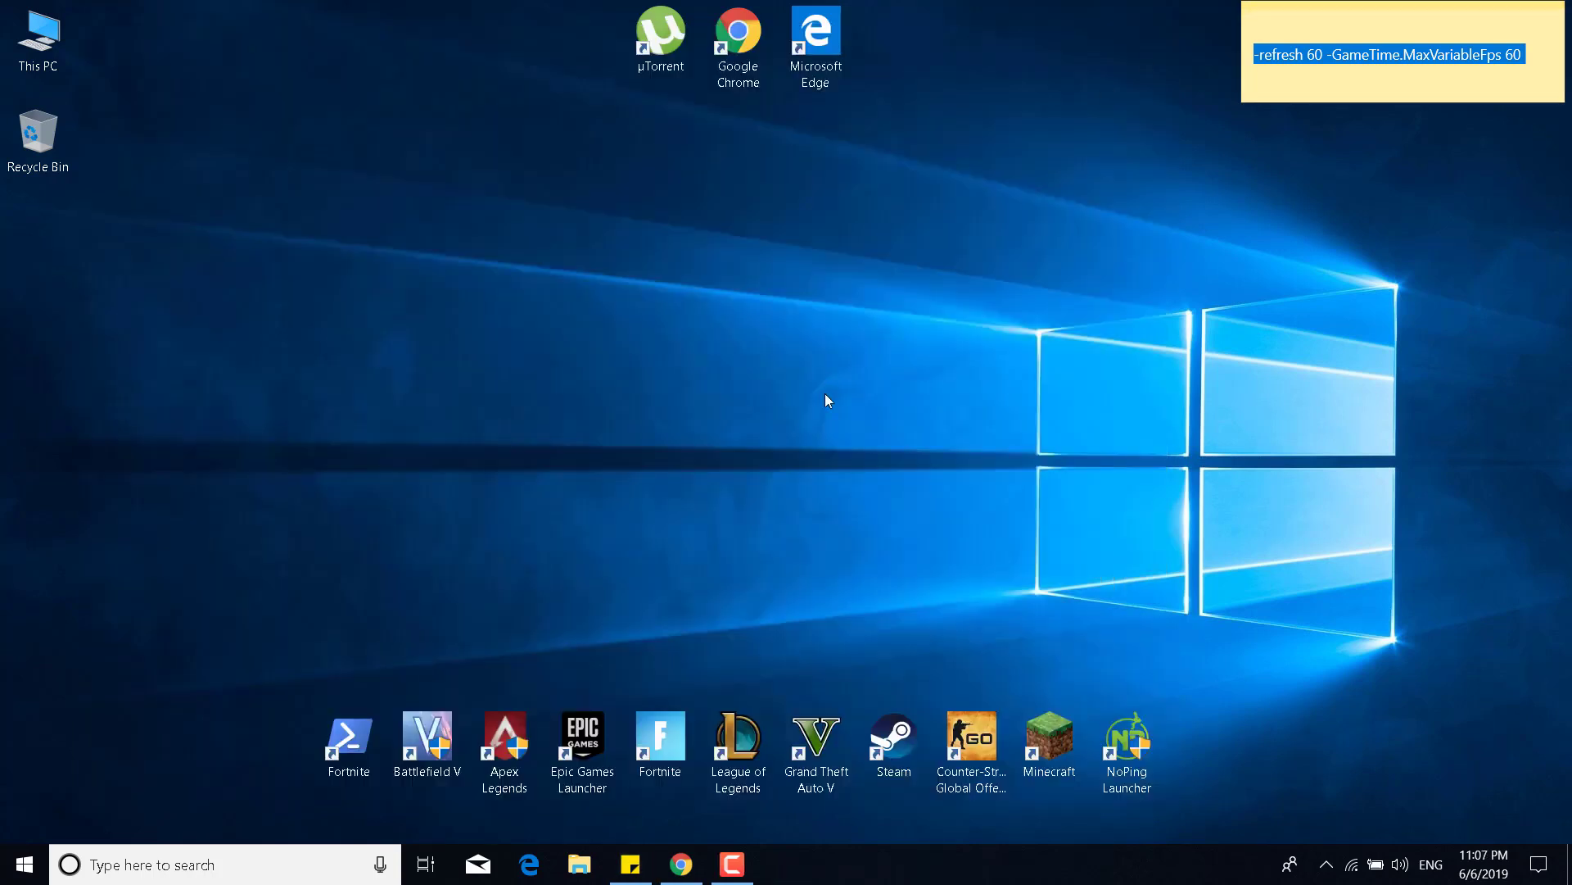
double_click(51, 48)
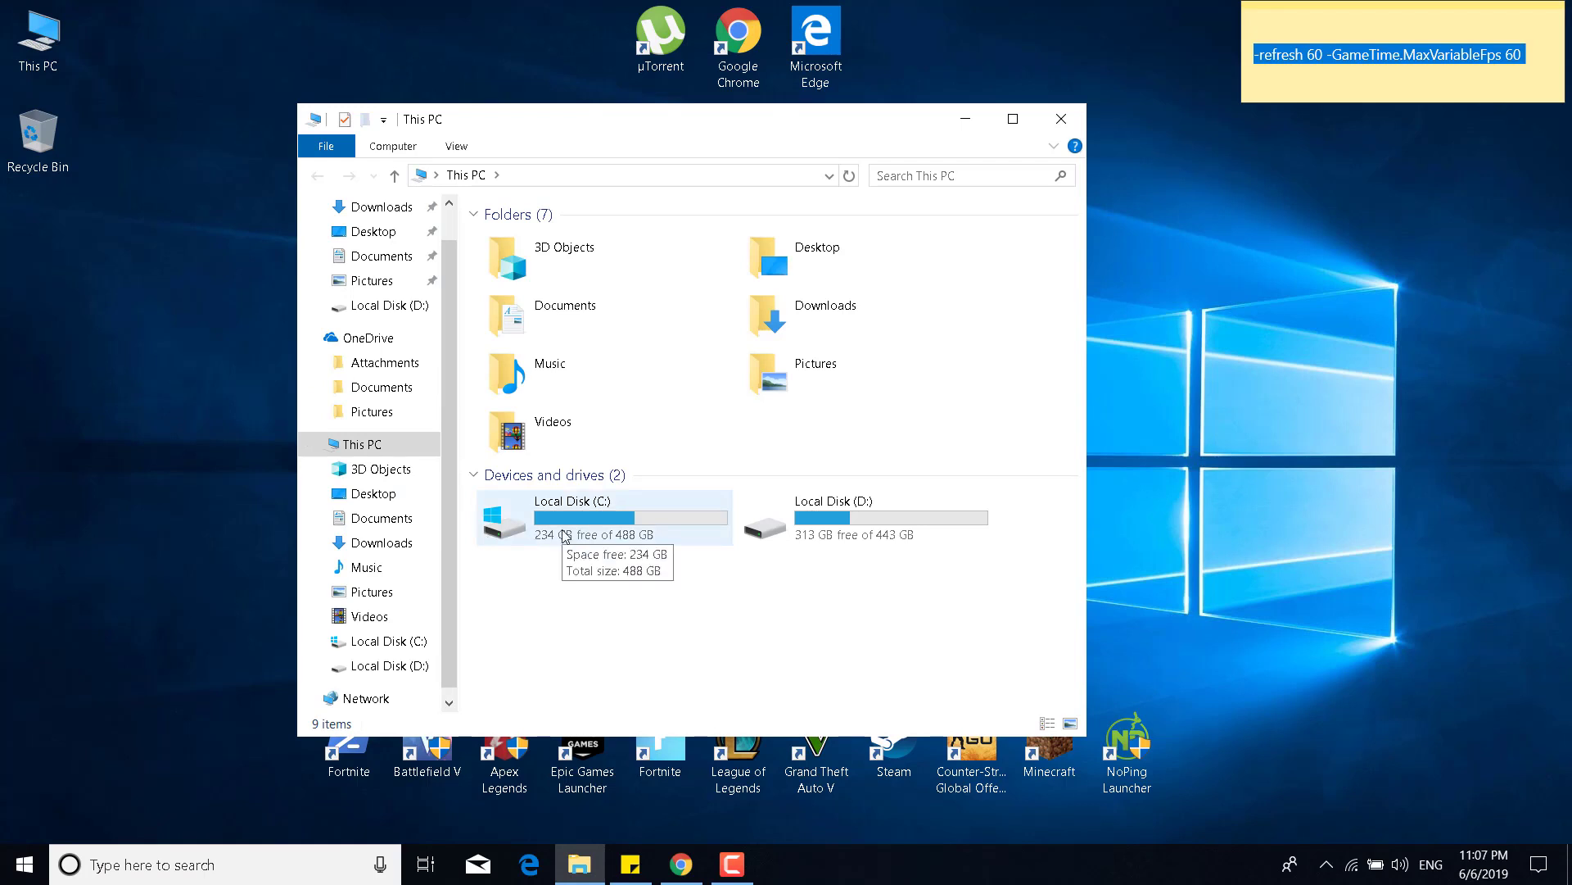
double_click(565, 536)
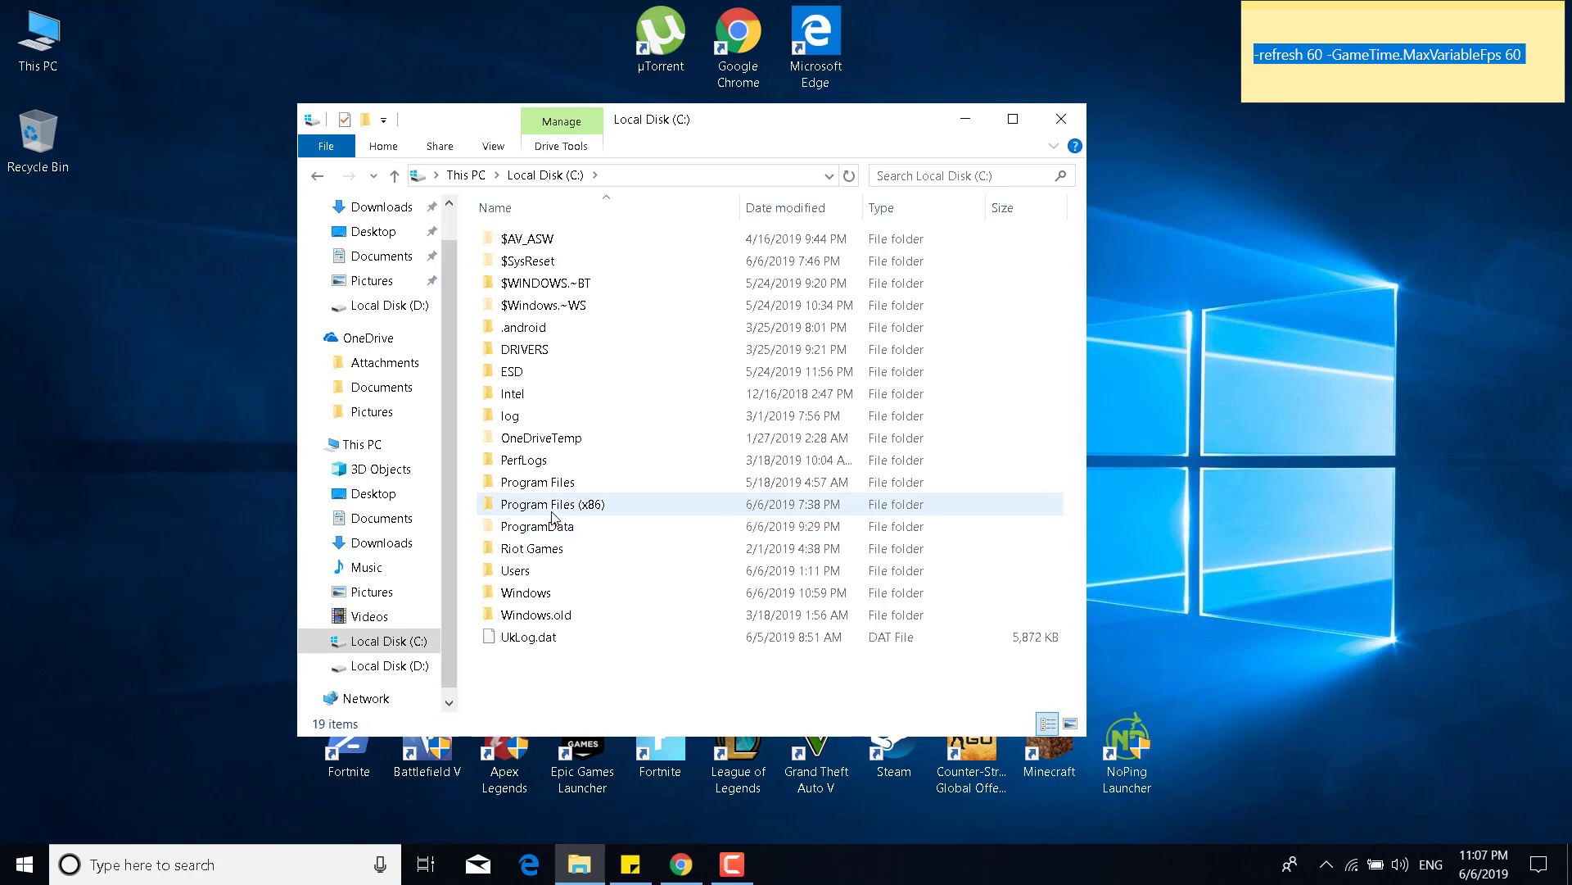
double_click(554, 508)
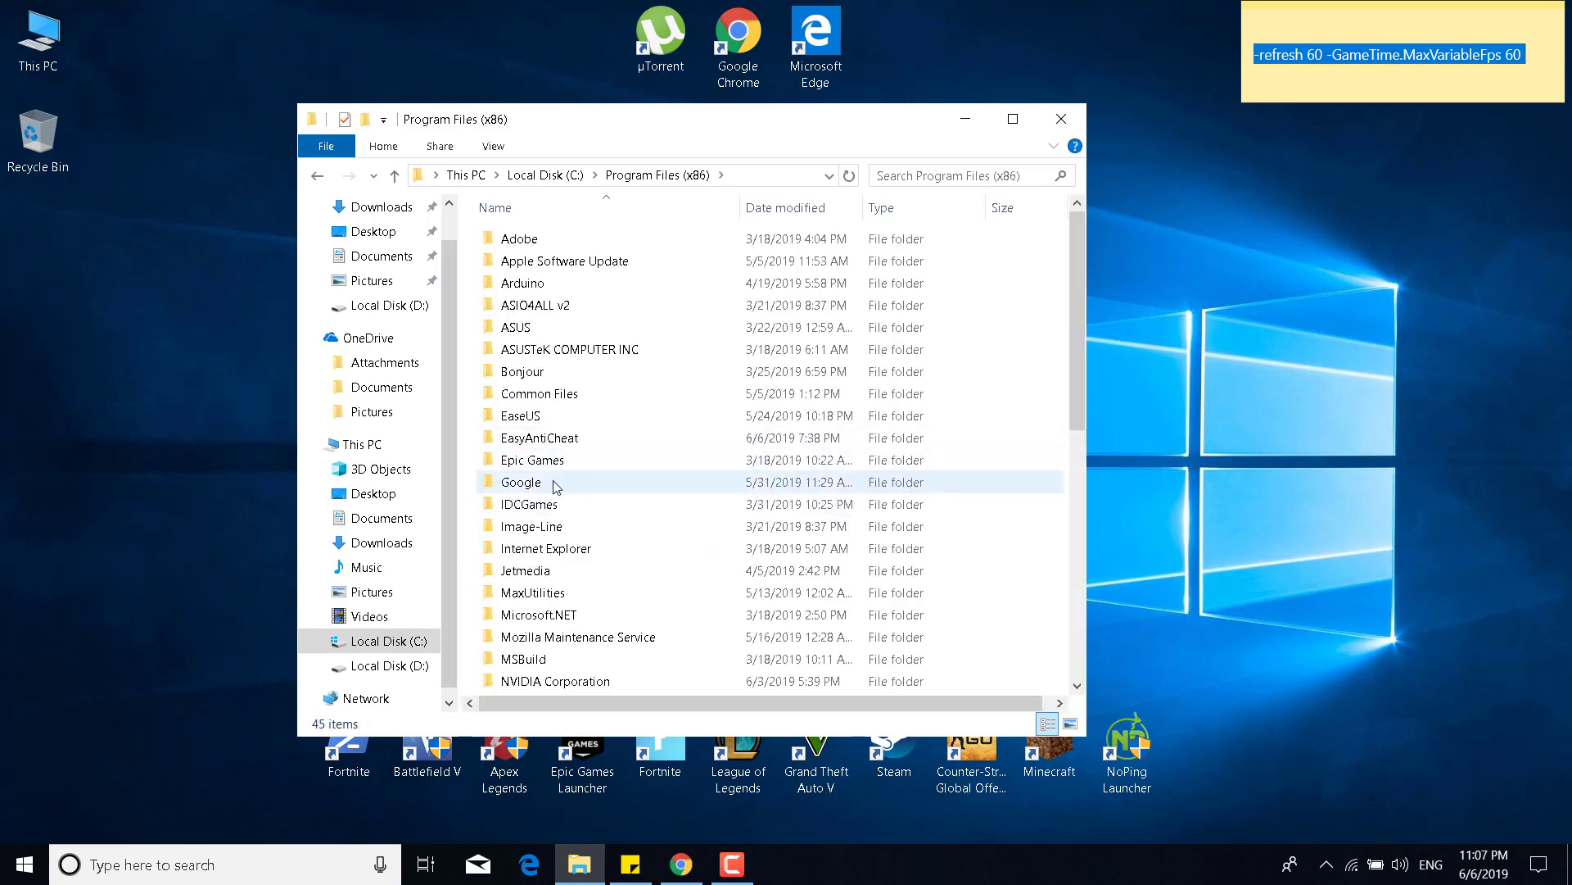
scroll(556, 486, down, 5)
click(557, 422)
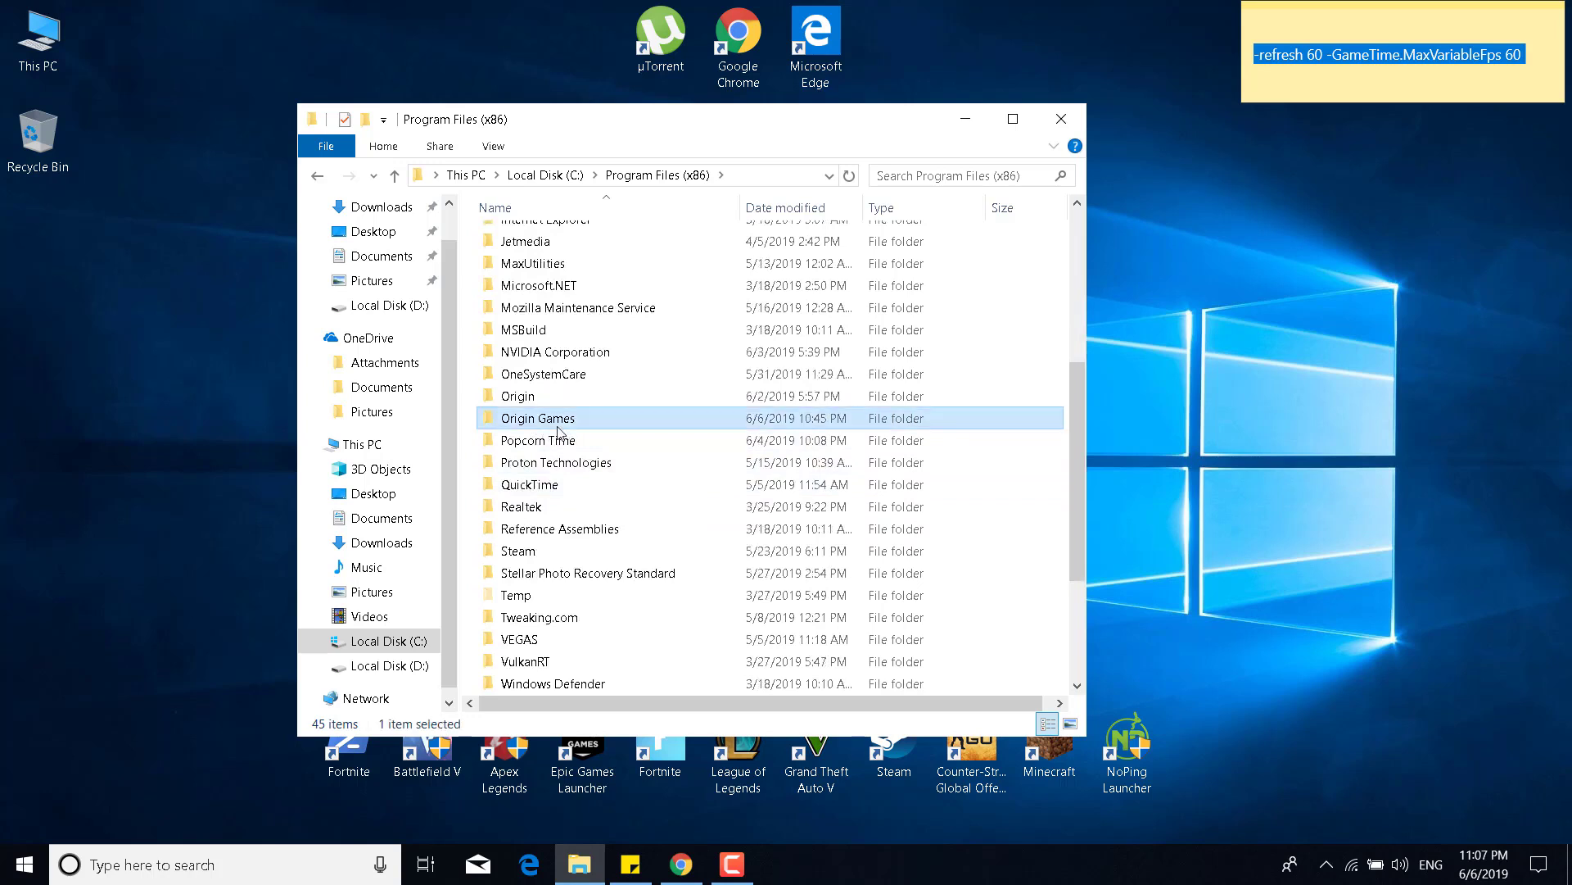
double_click(557, 424)
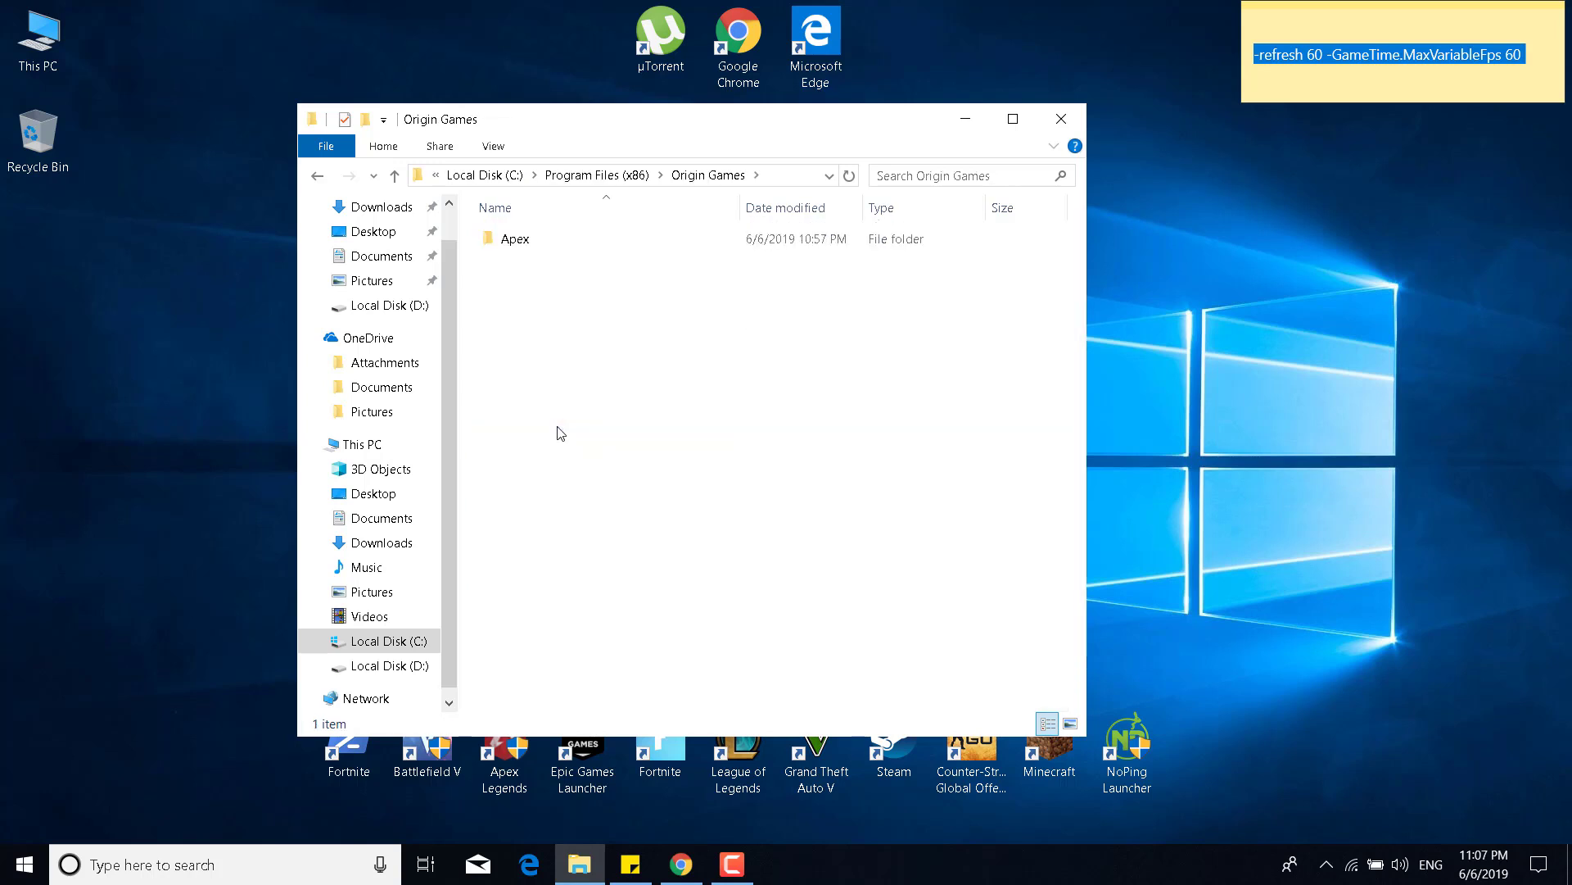
double_click(510, 242)
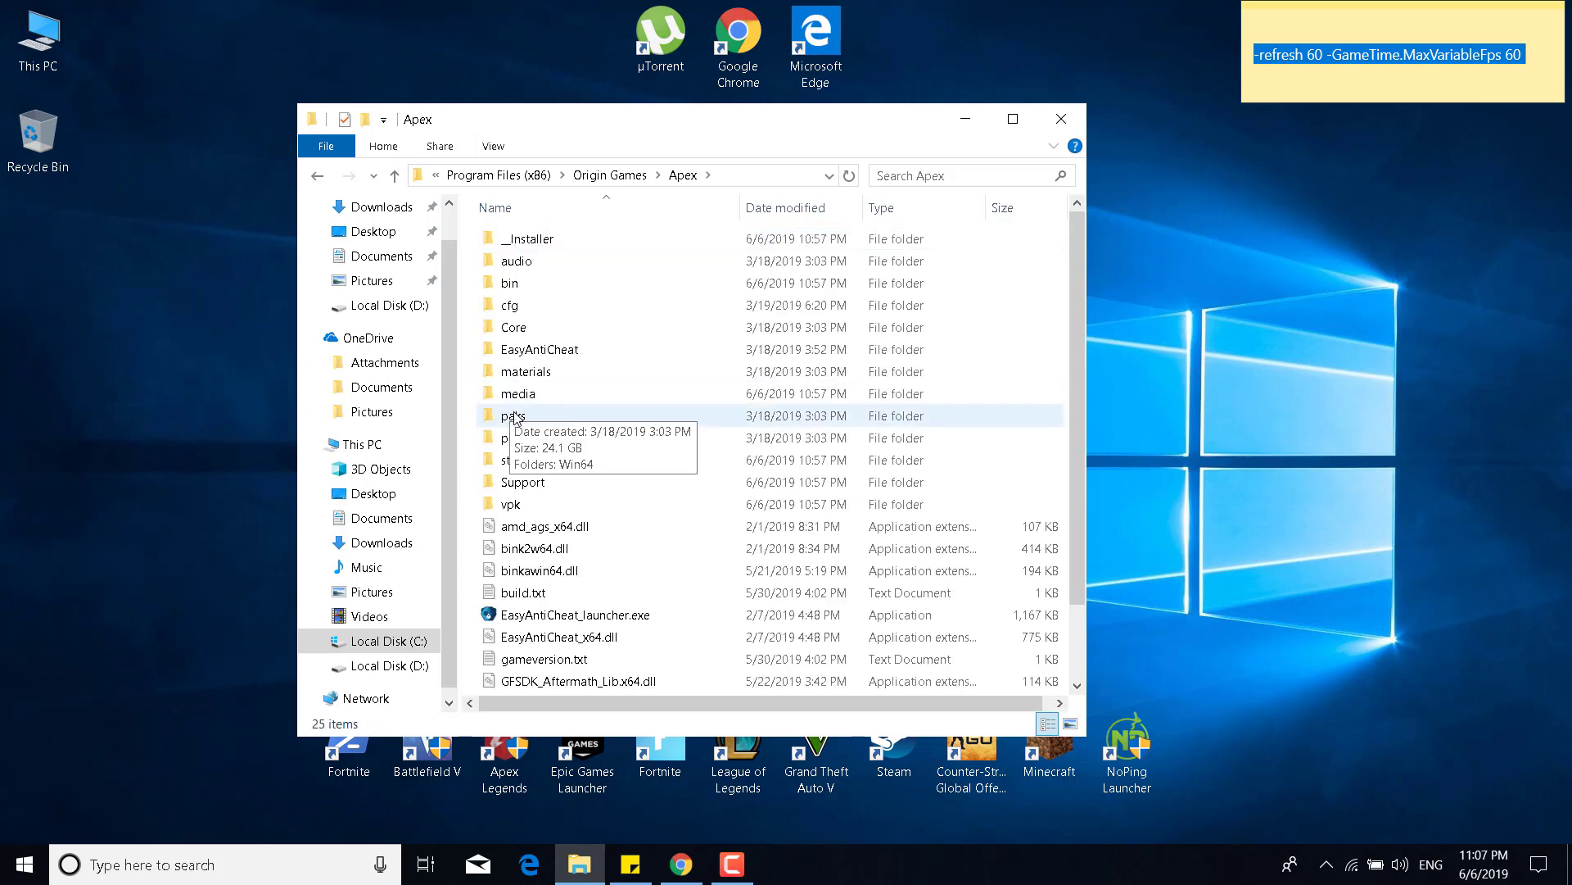
scroll(514, 418, down, 2)
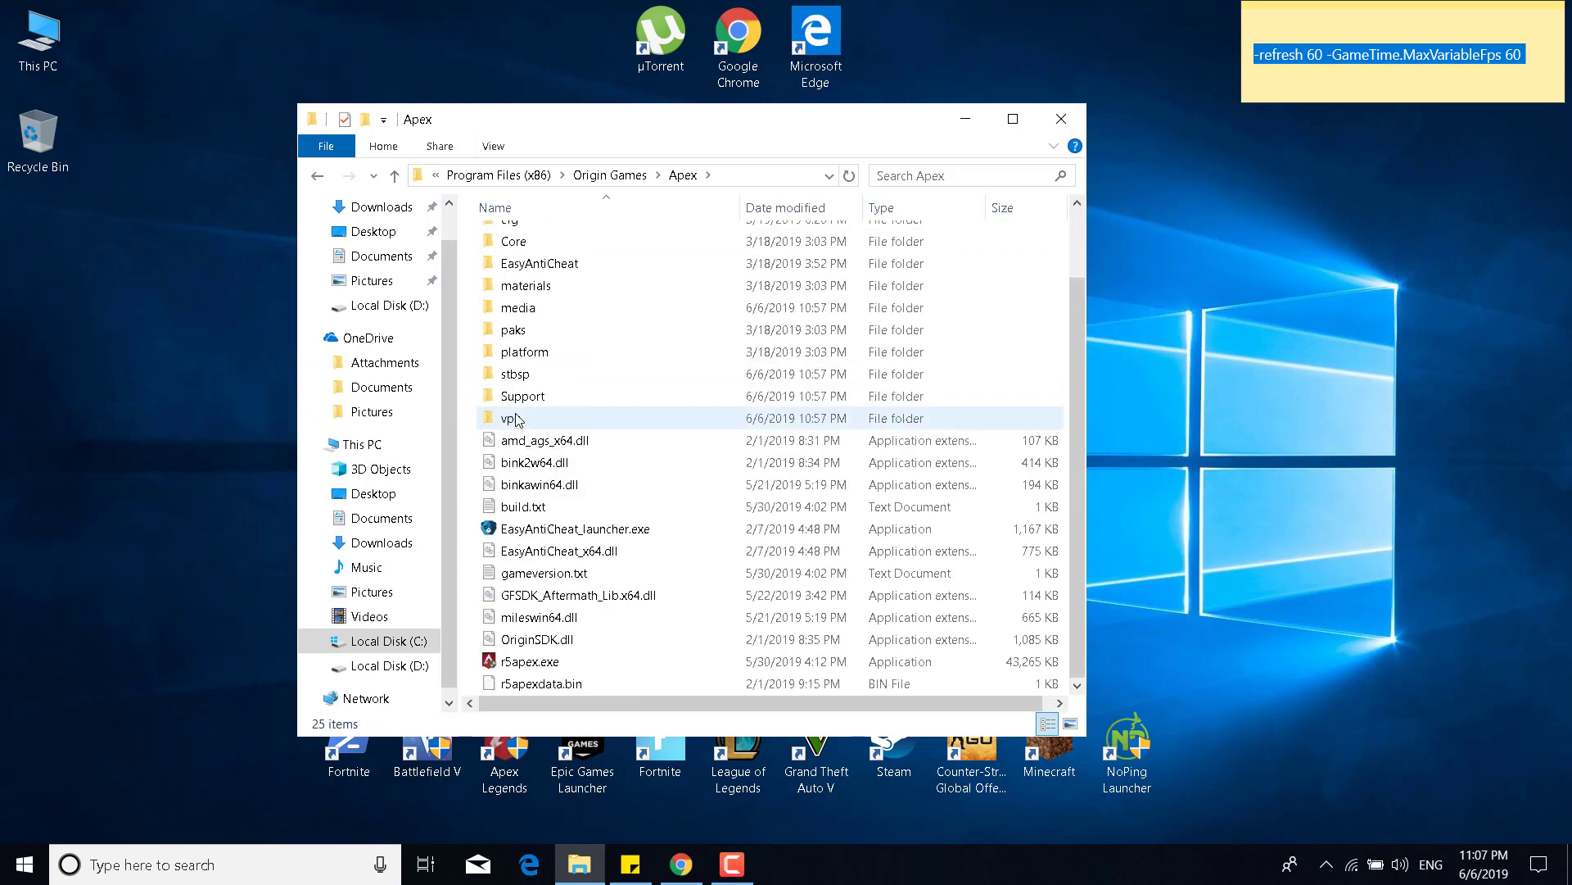
click(521, 661)
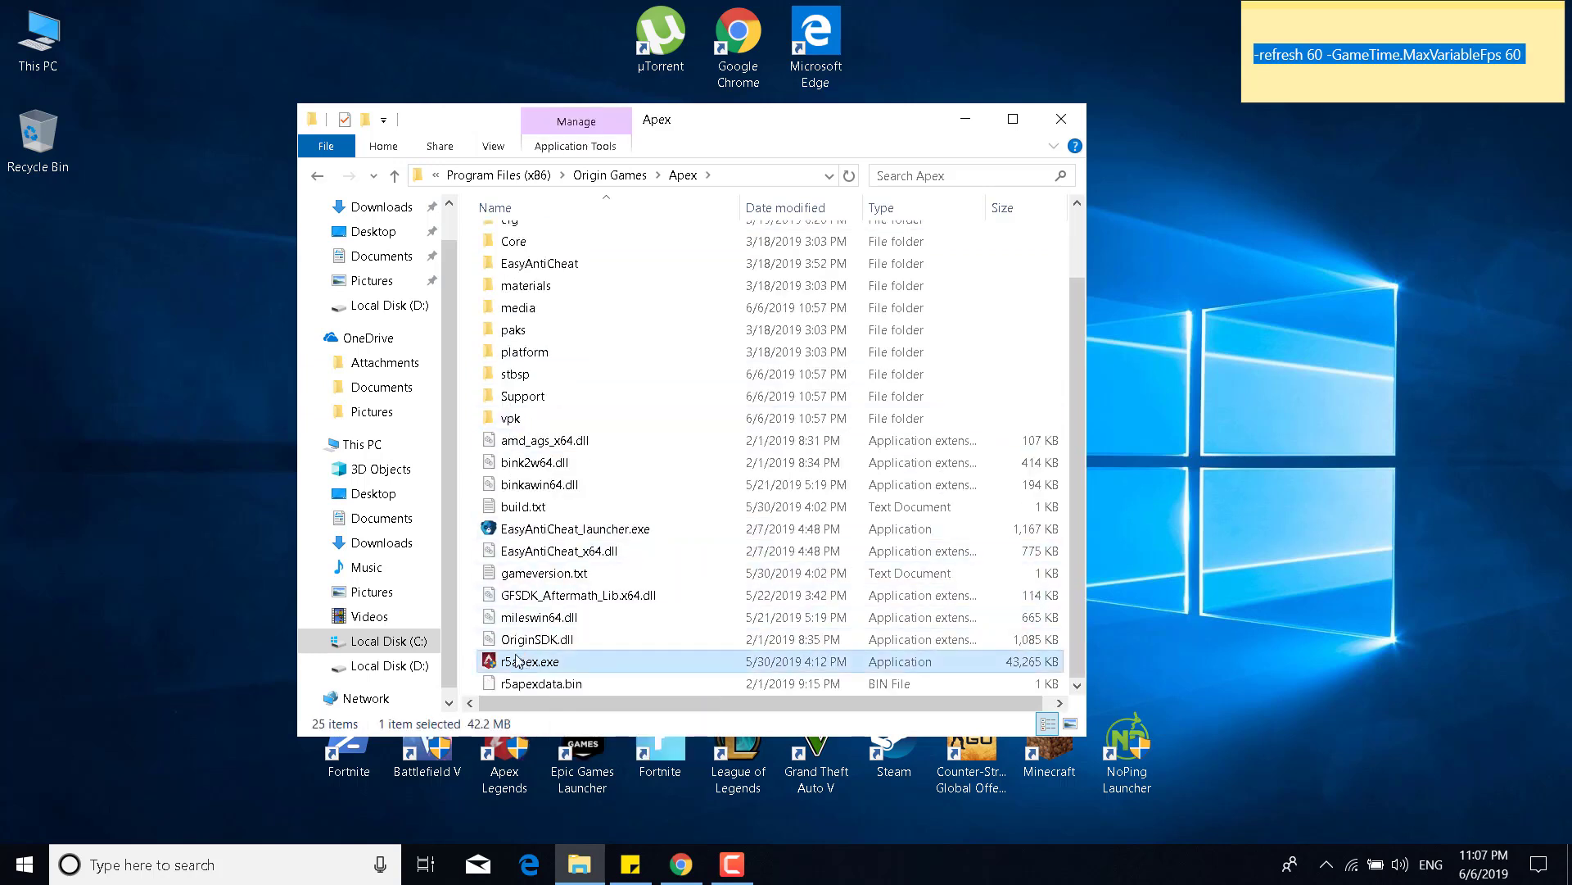
Step: In r5apex.exe's Compatibility properties, enable Windows 8 mode and administrator, disable fullscreen optimizations
right_click(516, 660)
click(561, 639)
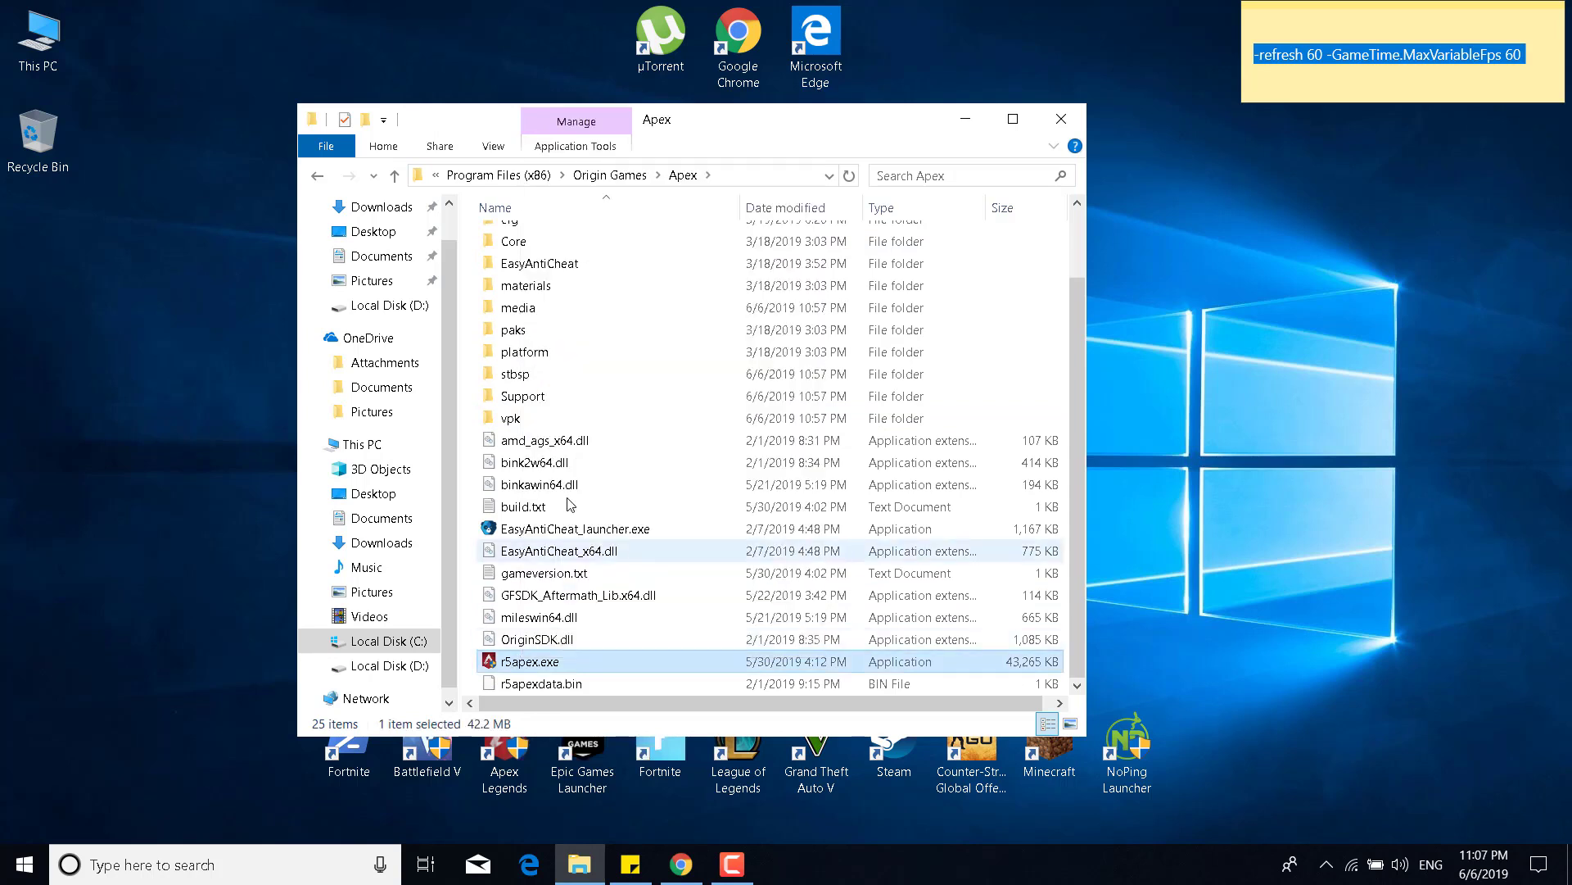
drag(588, 343, 605, 176)
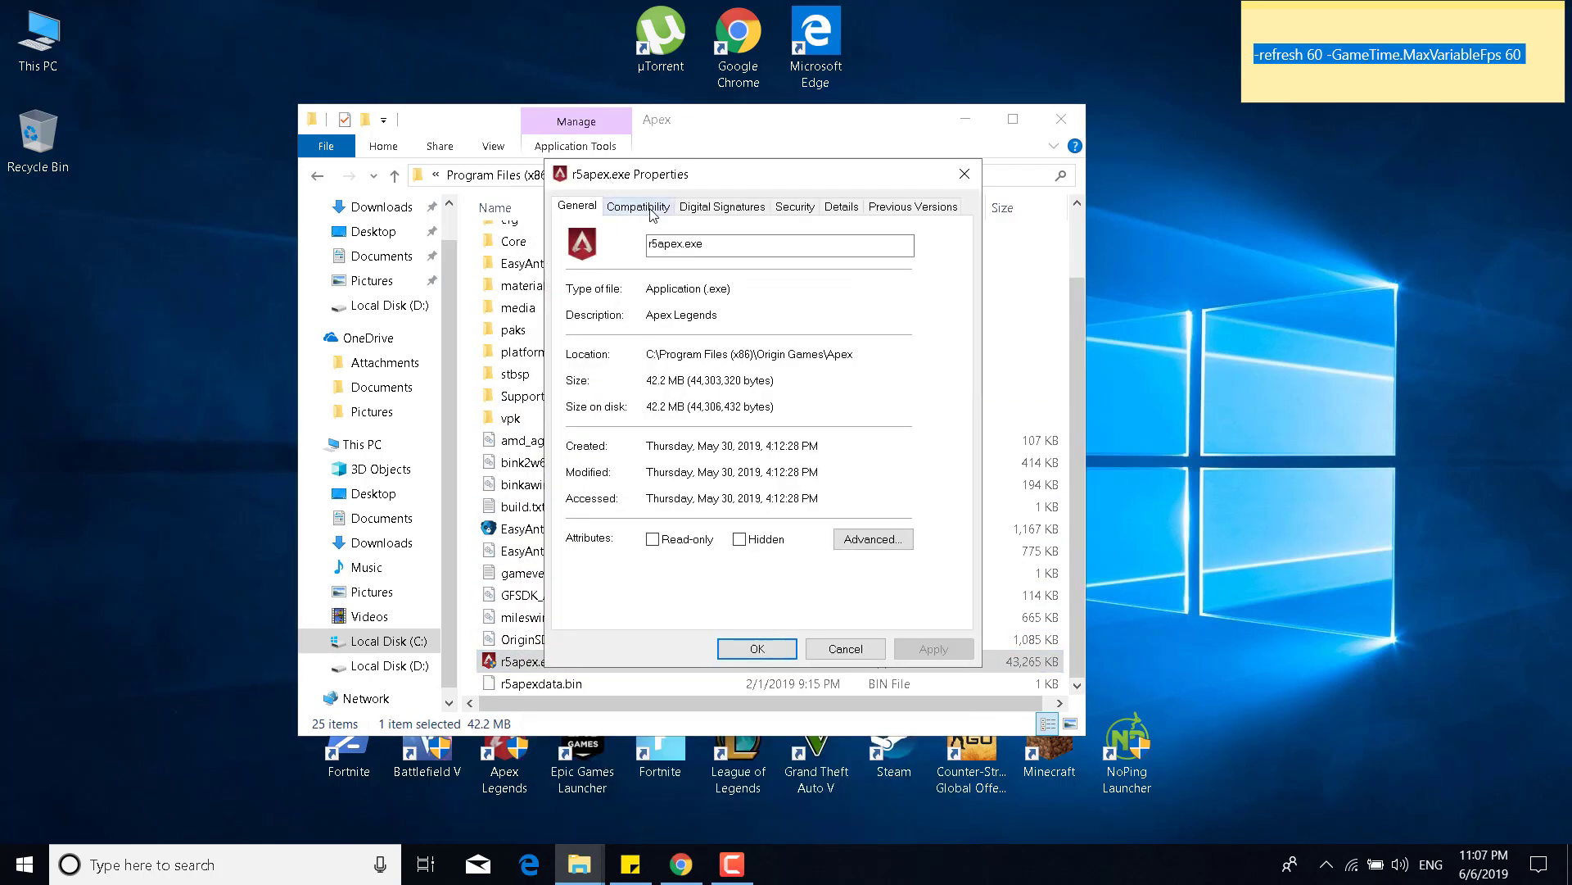
click(651, 209)
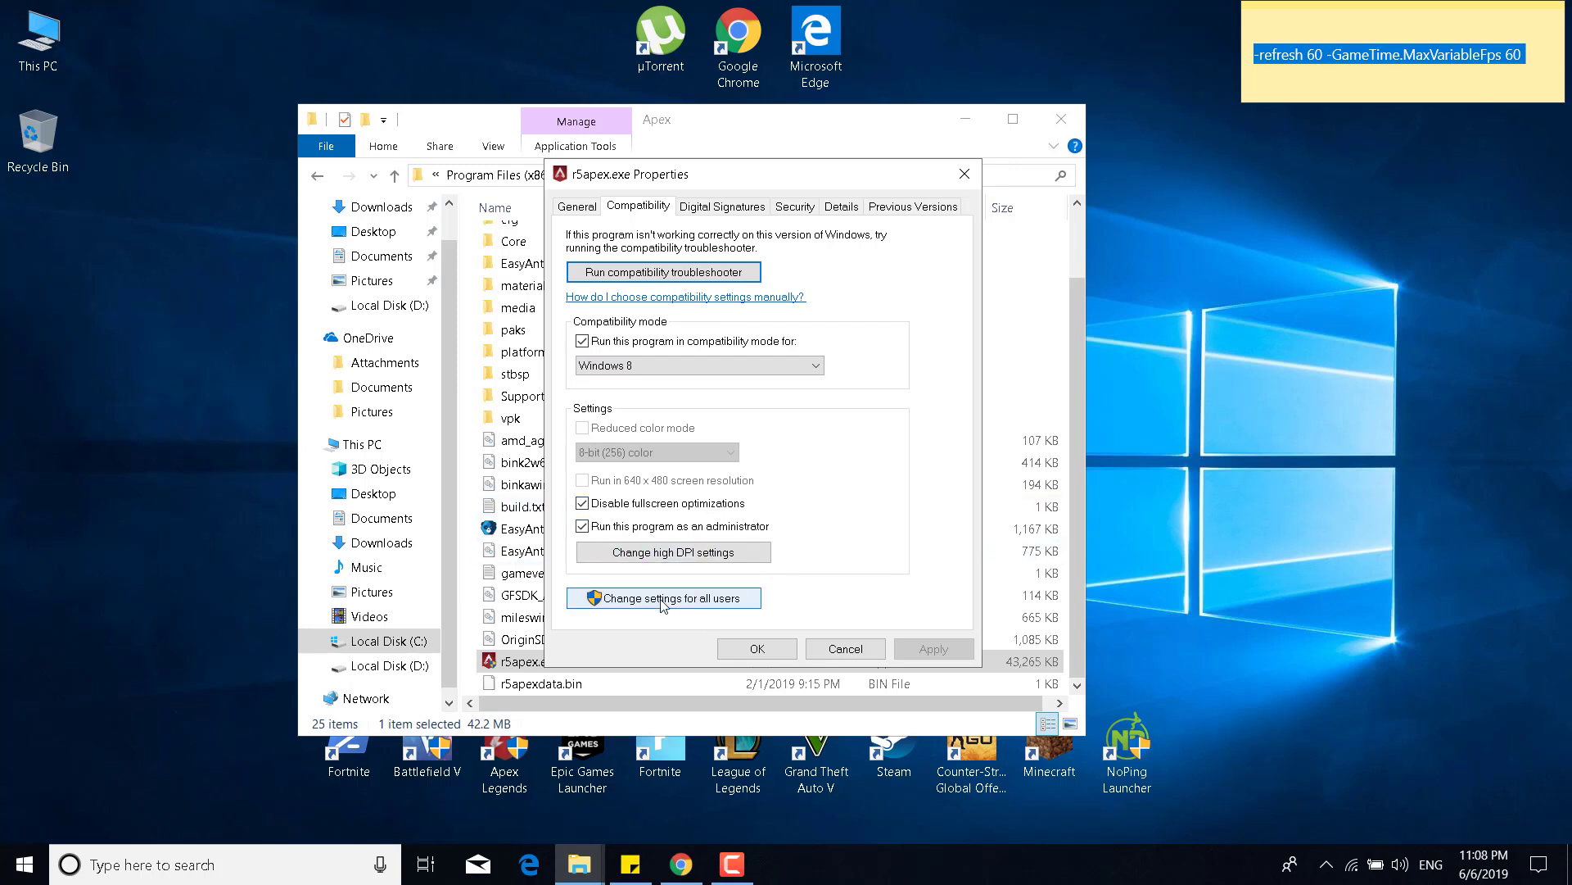
click(756, 651)
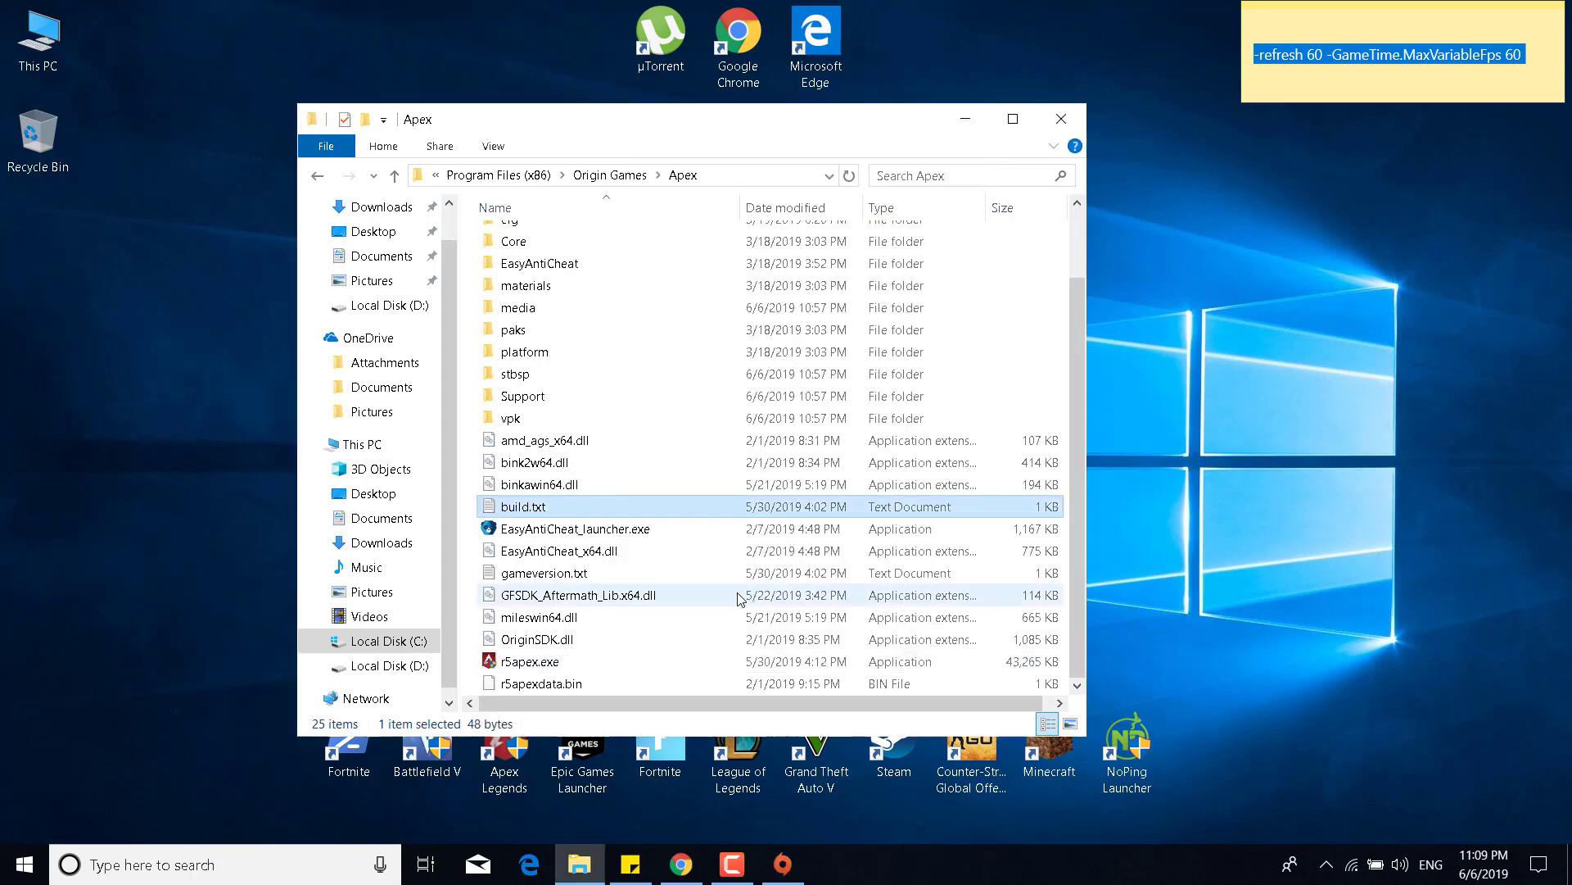
Step: Run EasyAntiCheat_Setup.exe from the EasyAntiCheat folder and repair the Apex Legends service
scroll(692, 371, up, 2)
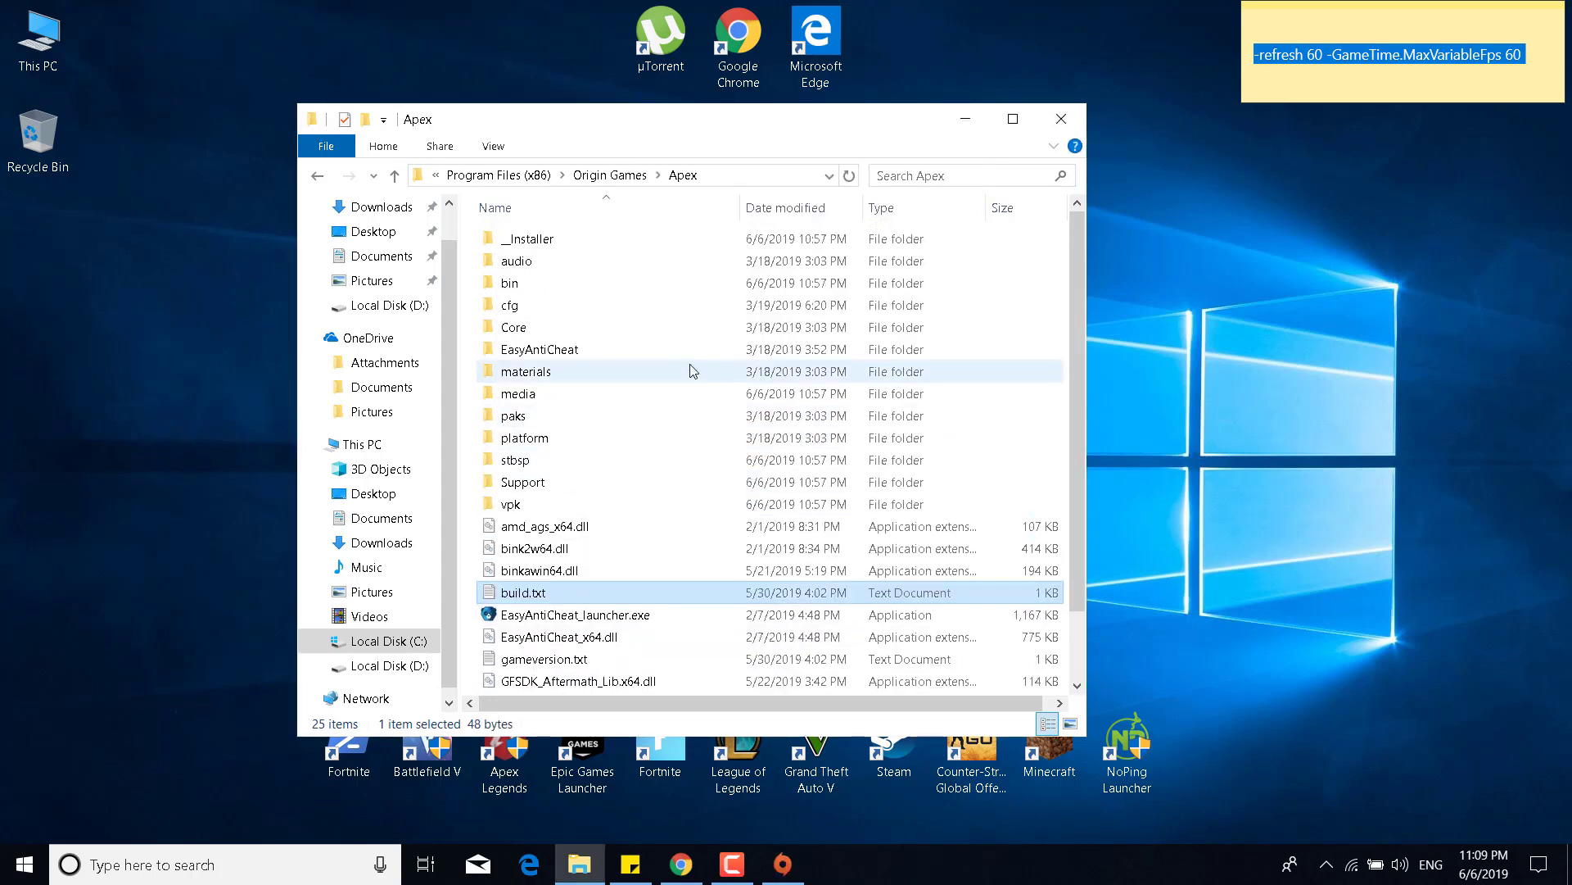
double_click(631, 350)
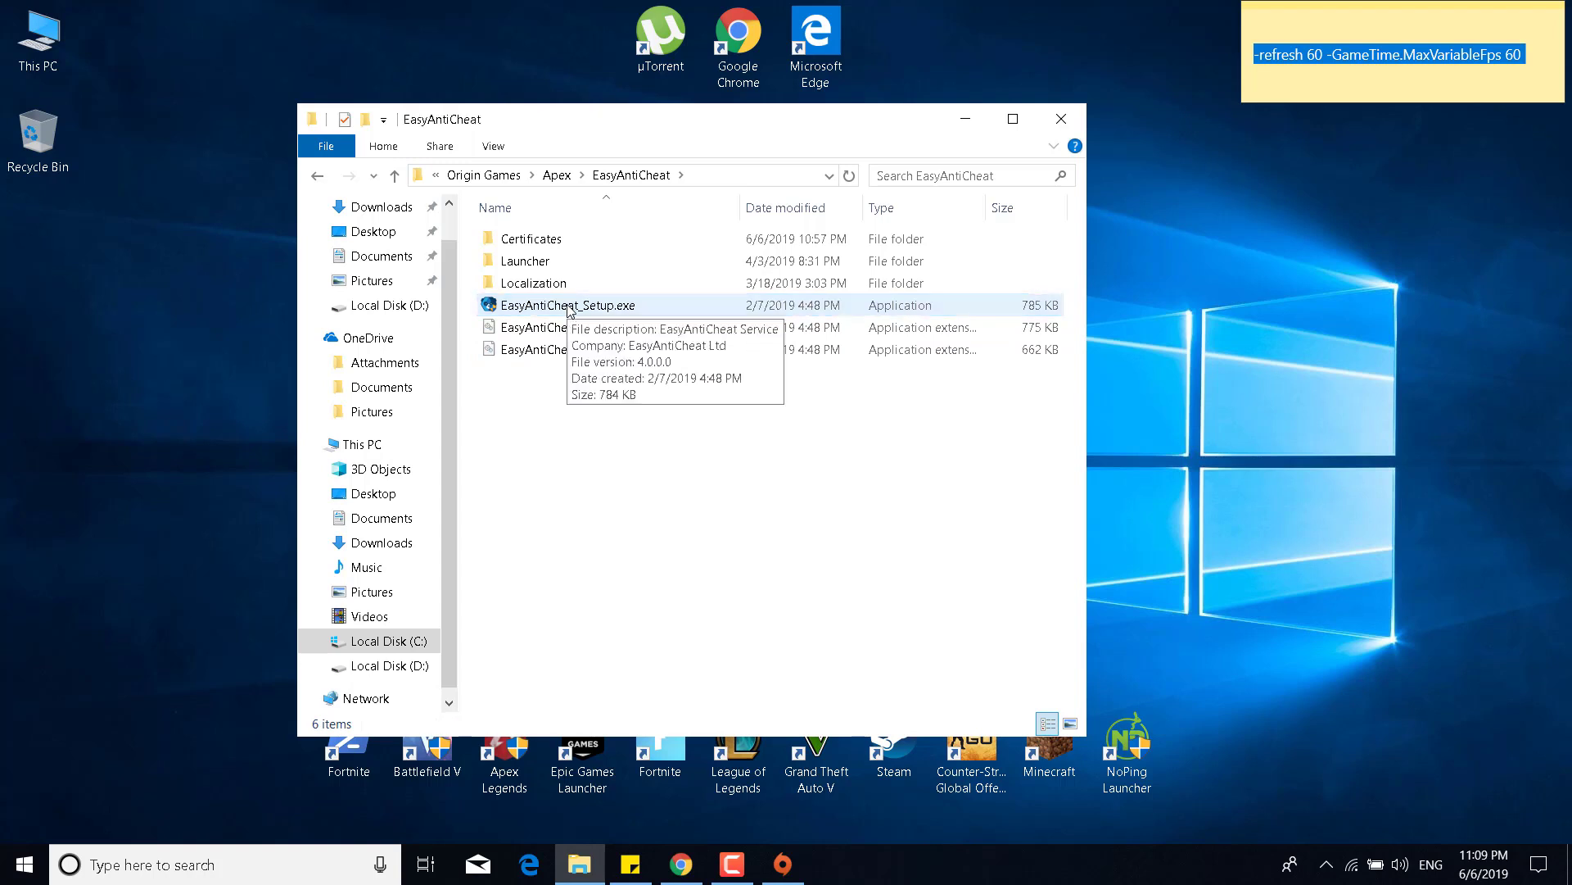
double_click(571, 307)
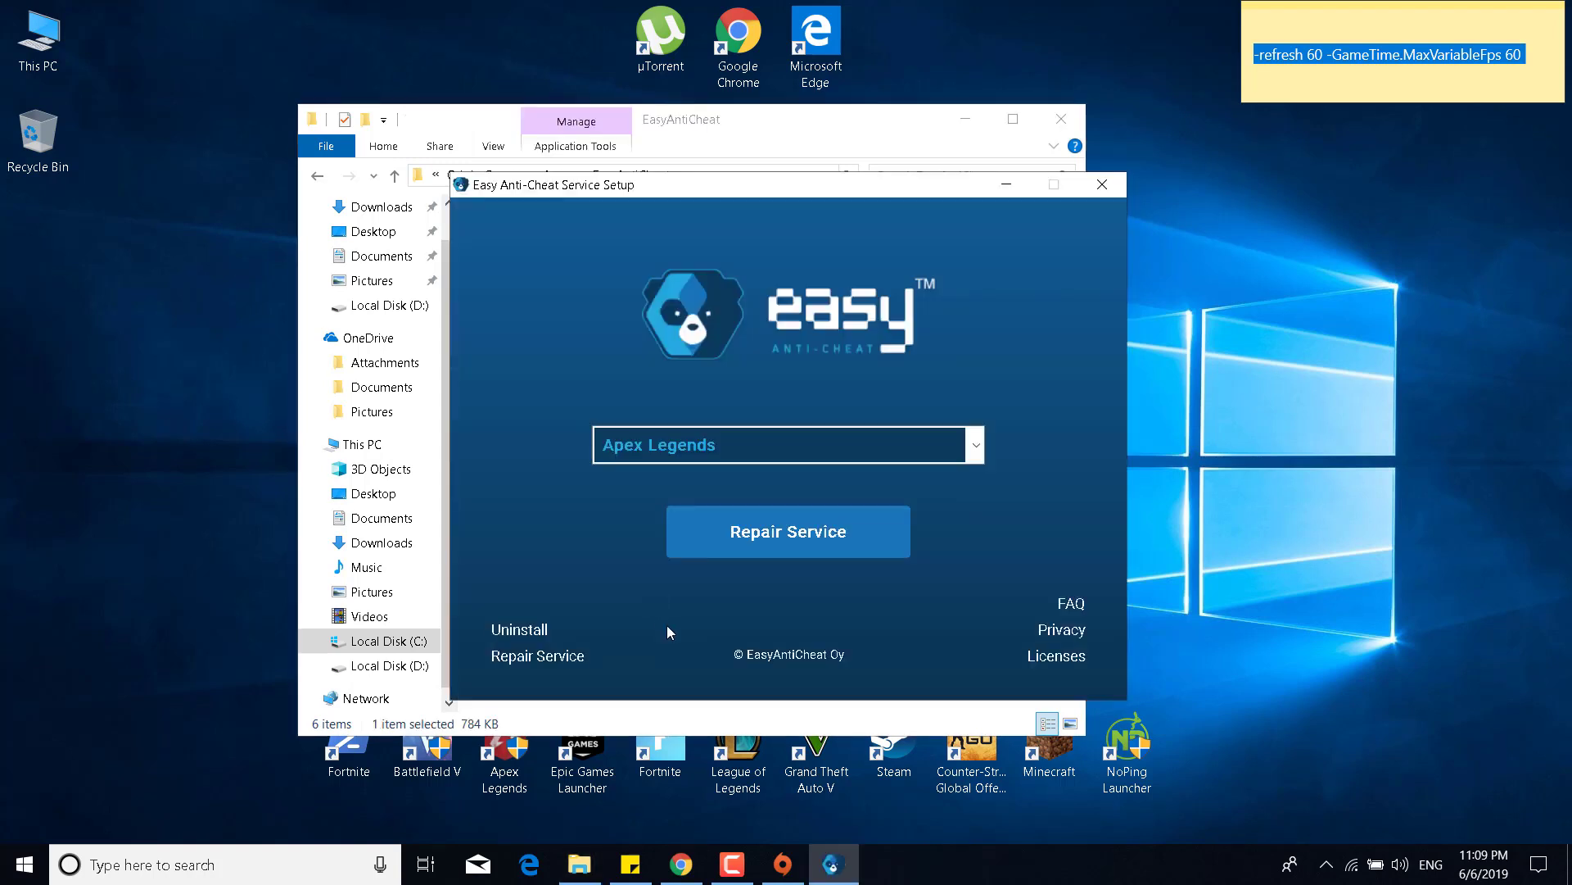
click(743, 539)
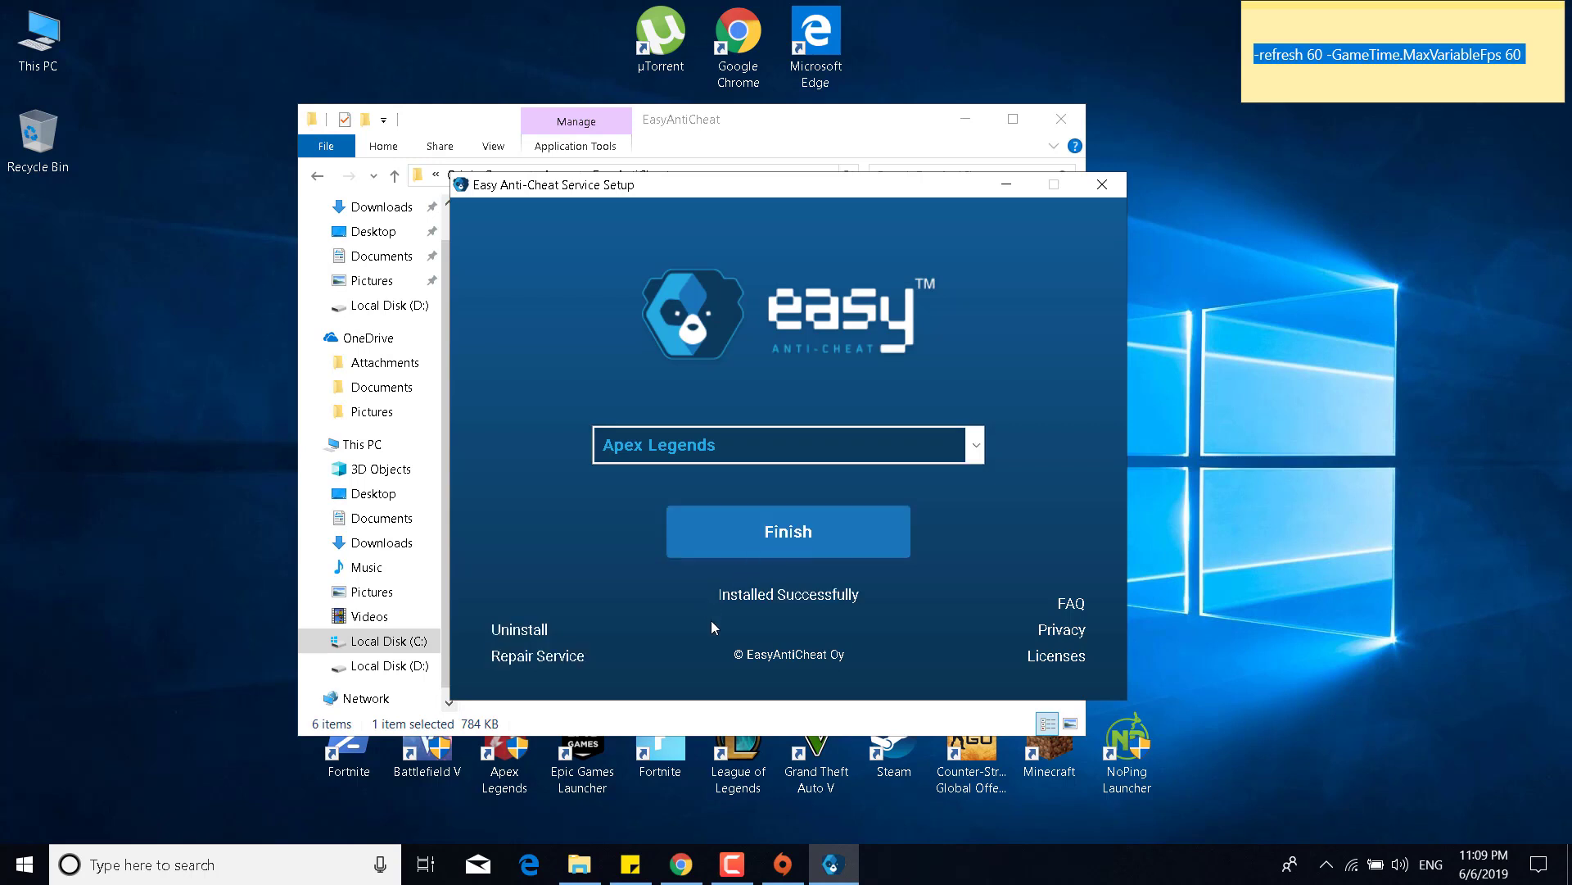
click(802, 534)
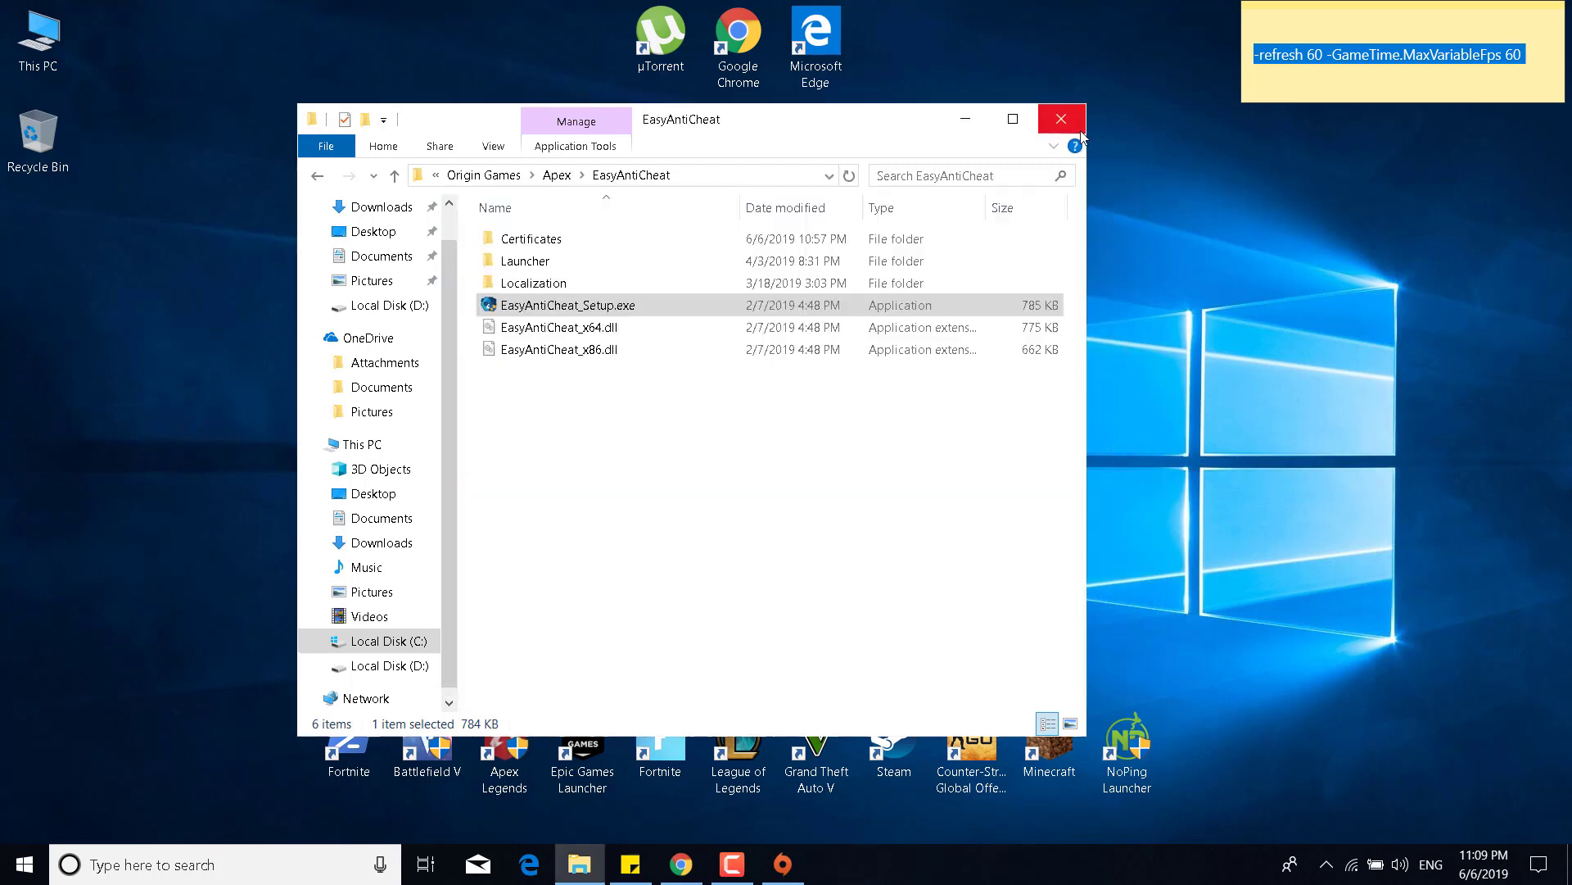
Step: Close File Explorer and review the NVIDIA GeForce Drivers page in Chrome
click(1061, 119)
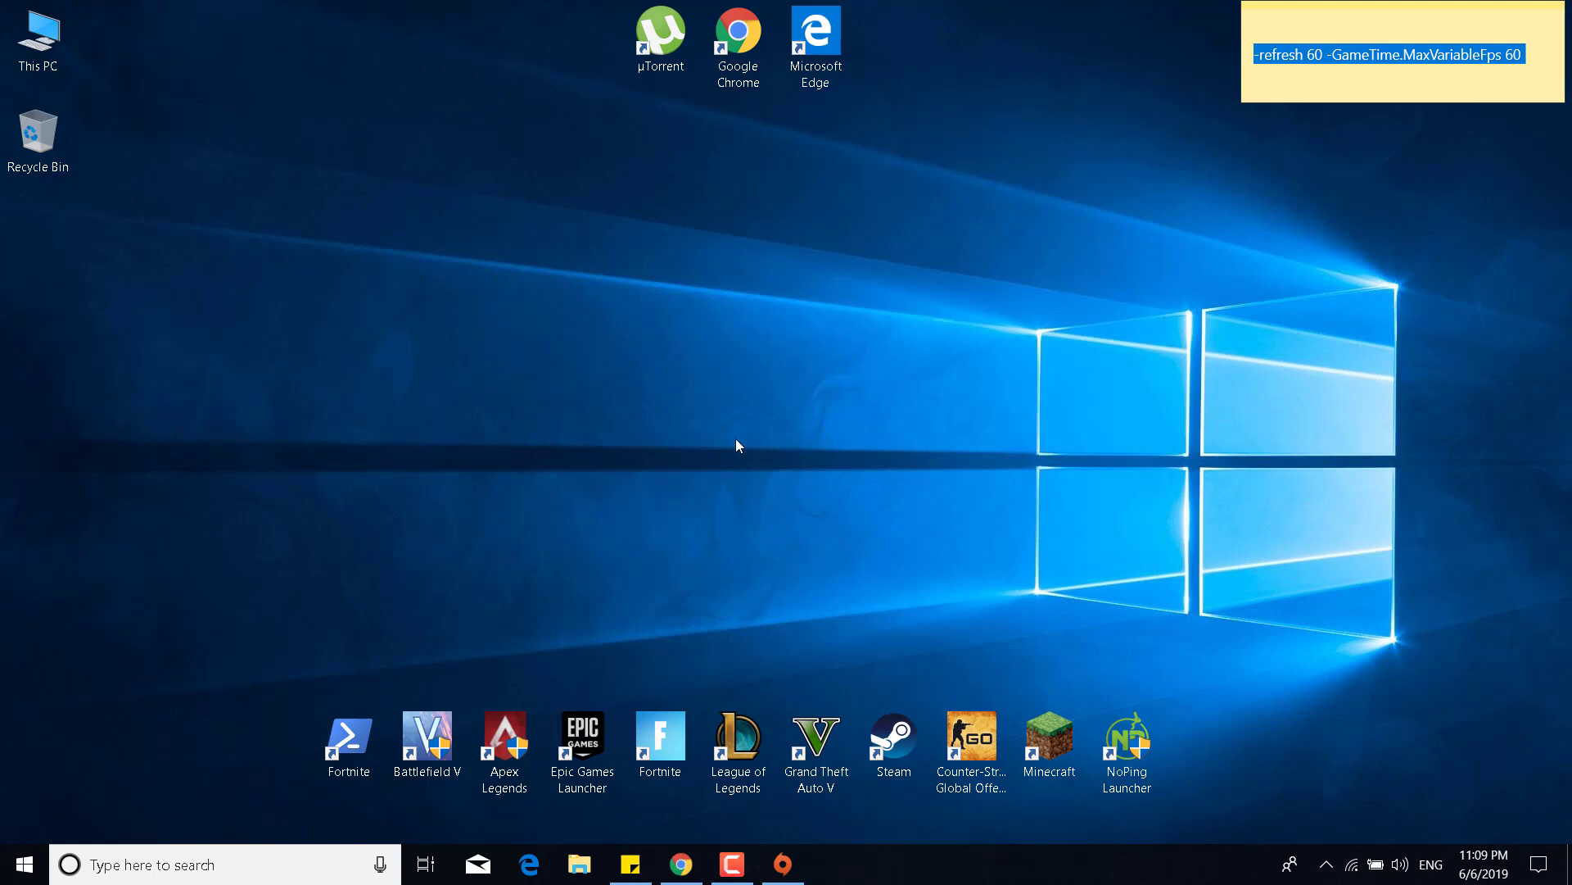
click(681, 864)
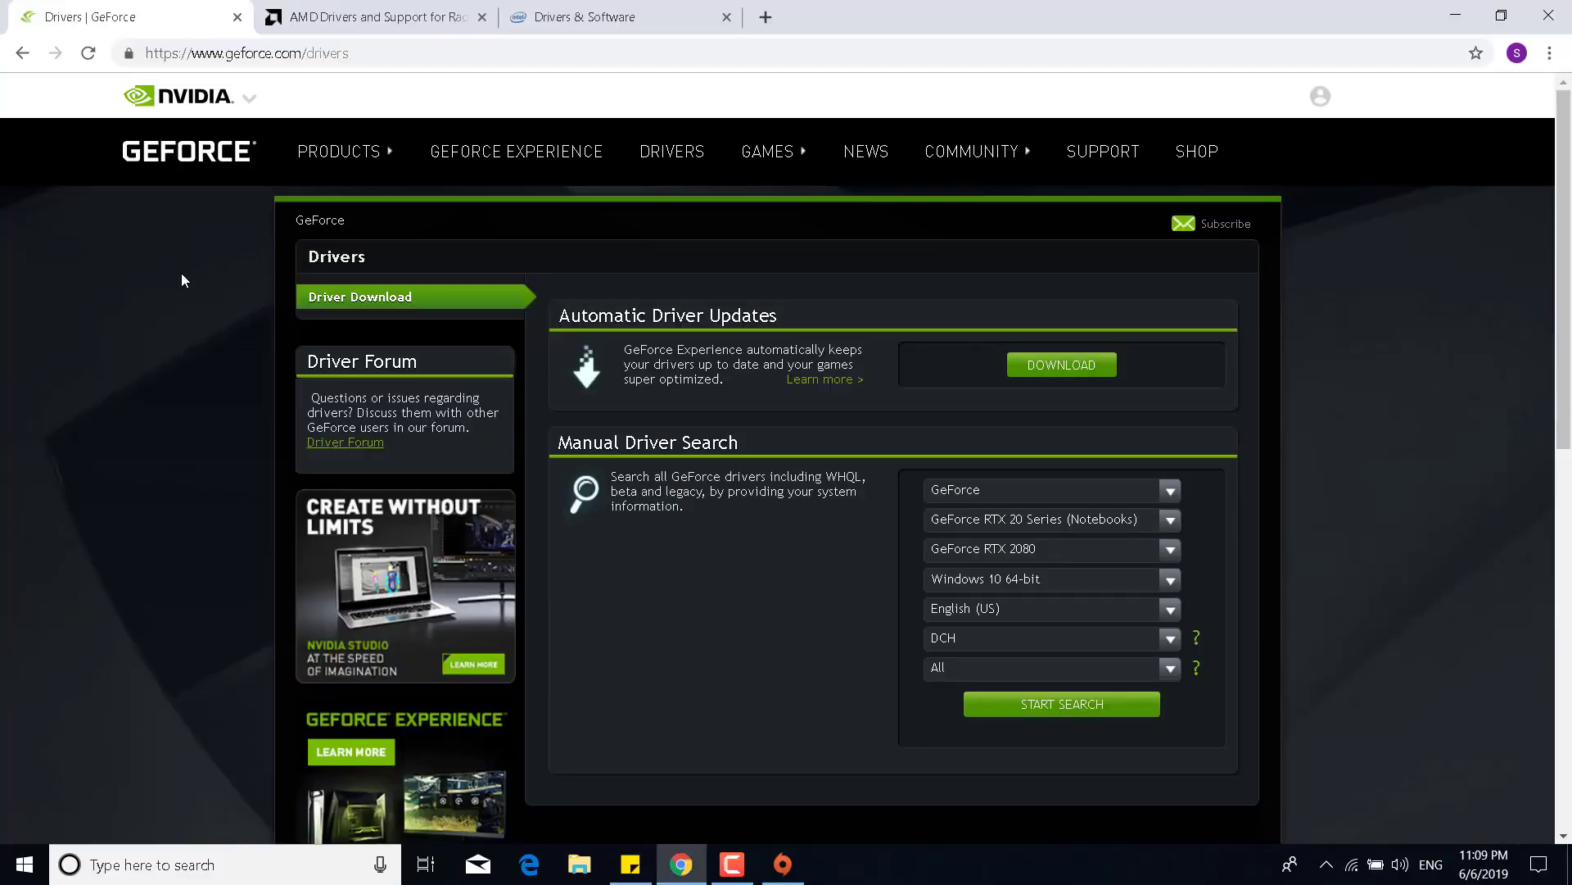
scroll(799, 465, down, 5)
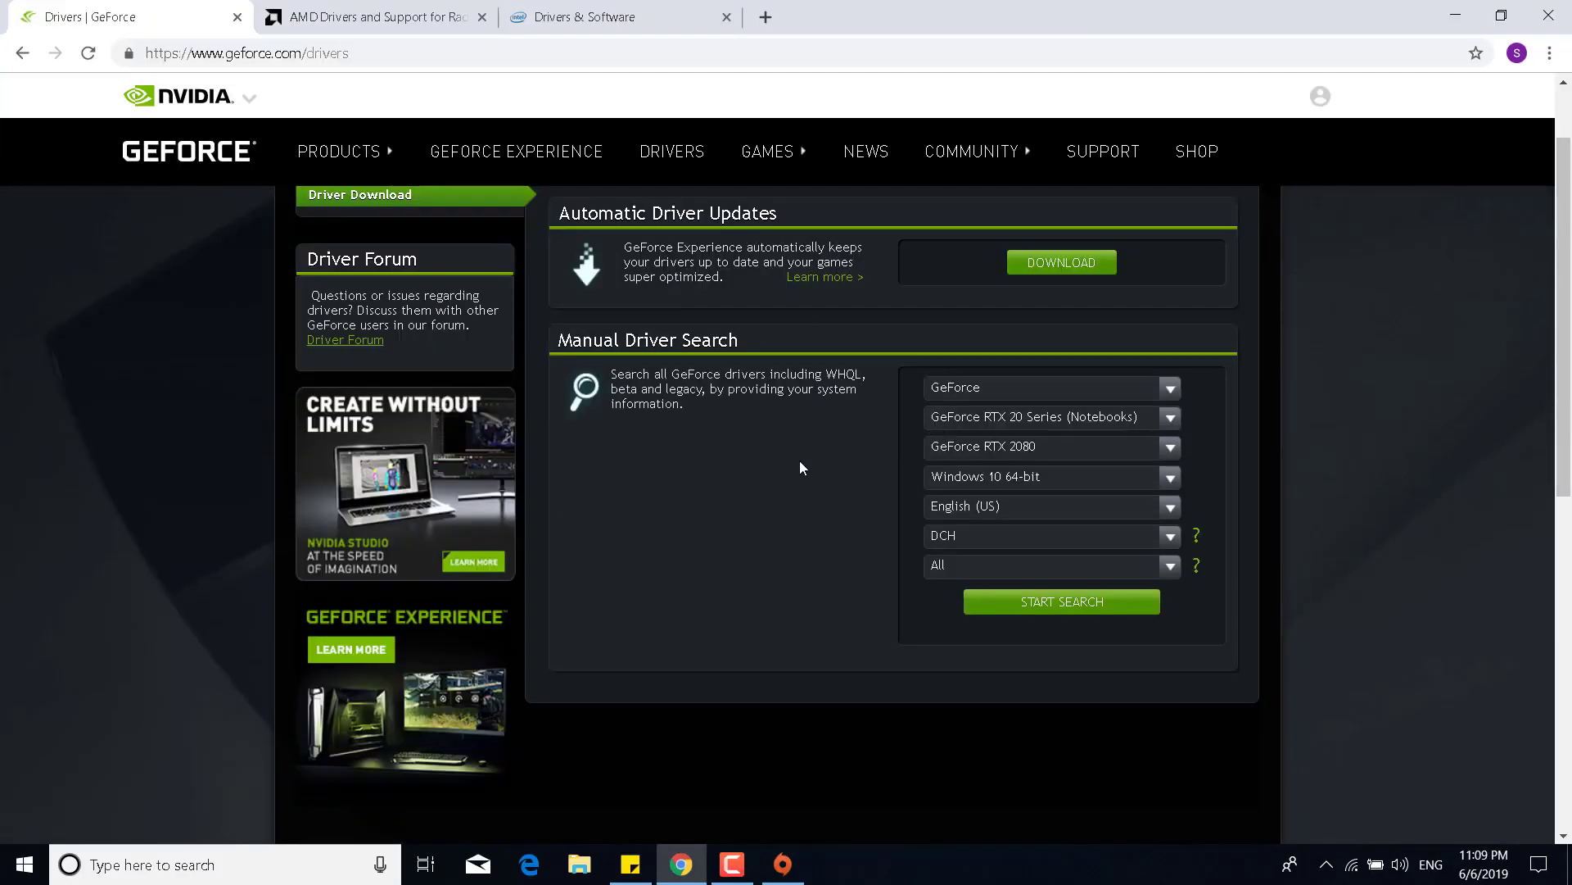
scroll(800, 465, up, 5)
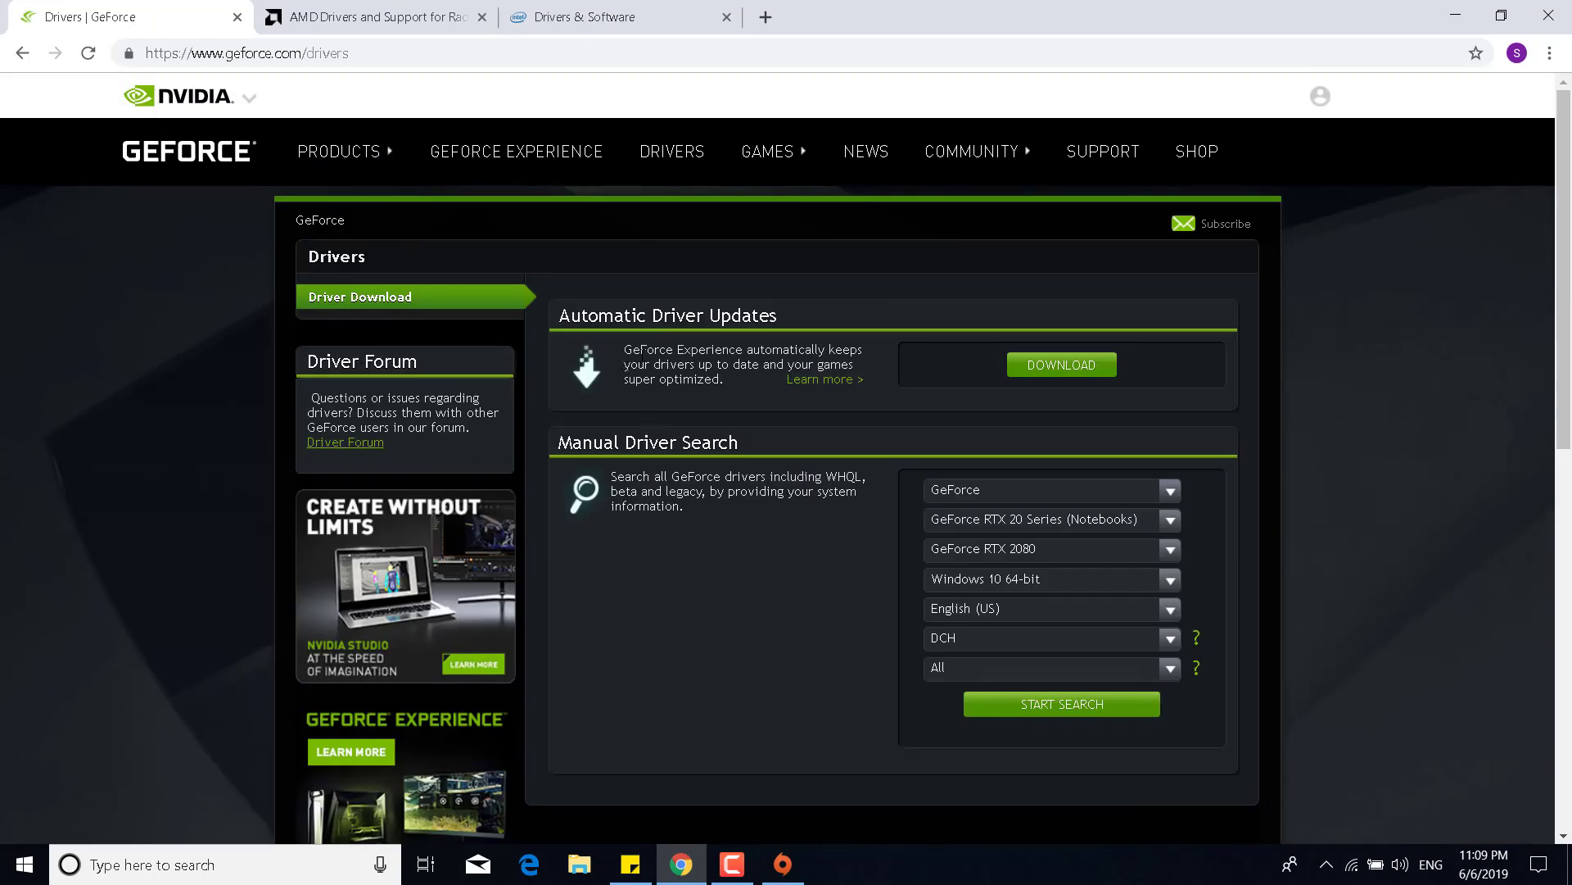
drag(867, 351, 719, 352)
click(624, 354)
click(632, 394)
Step: Browse the AMD Drivers and Support page, then switch to Intel's Drivers & Software page
click(348, 12)
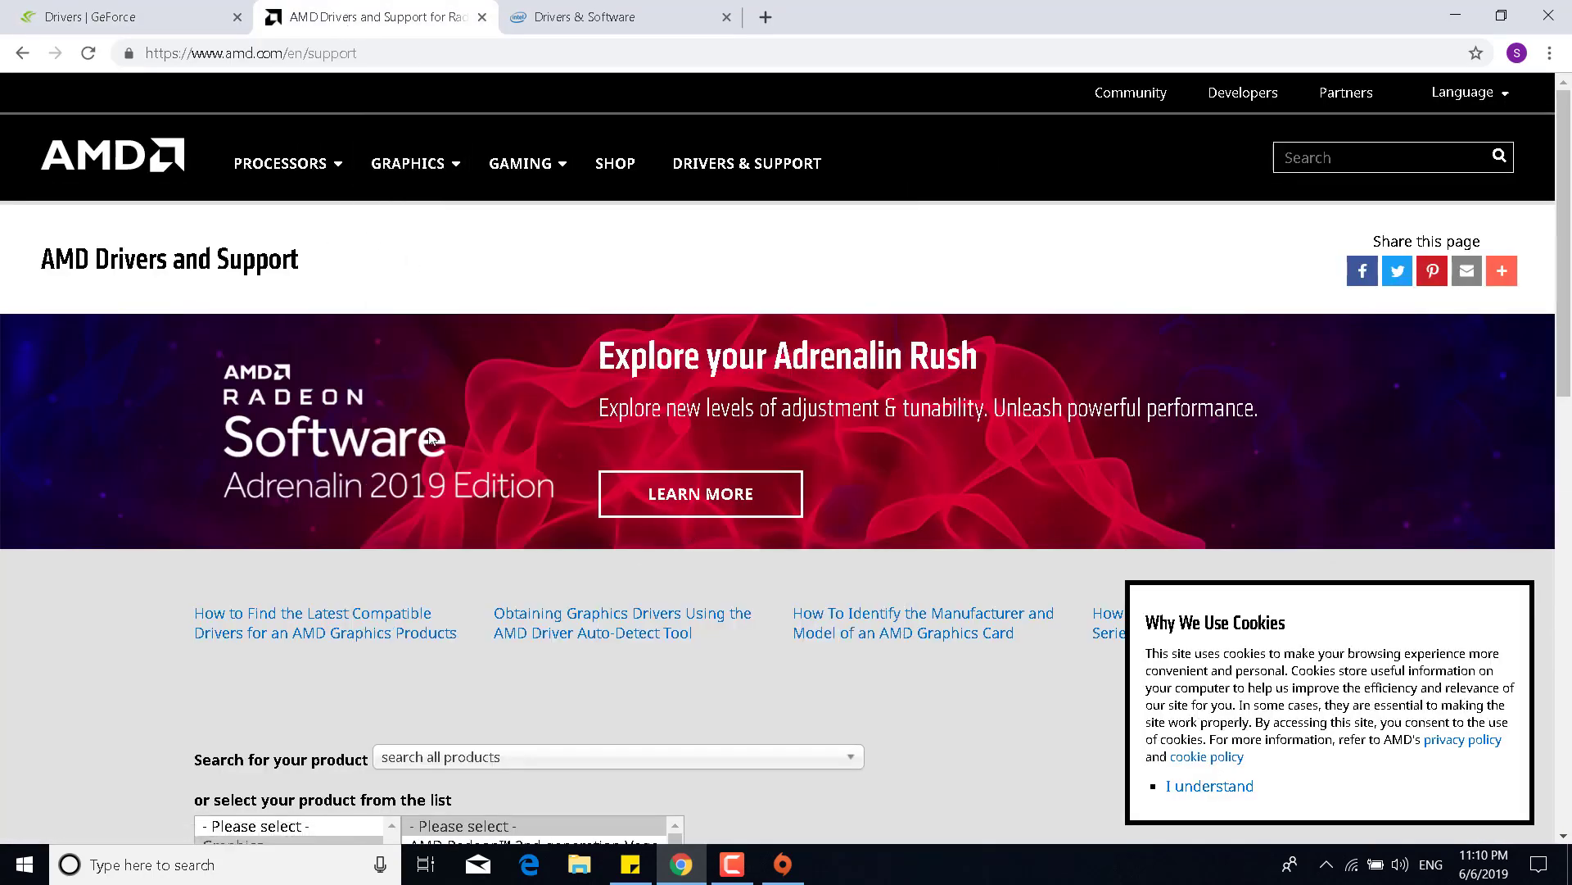
scroll(462, 549, down, 10)
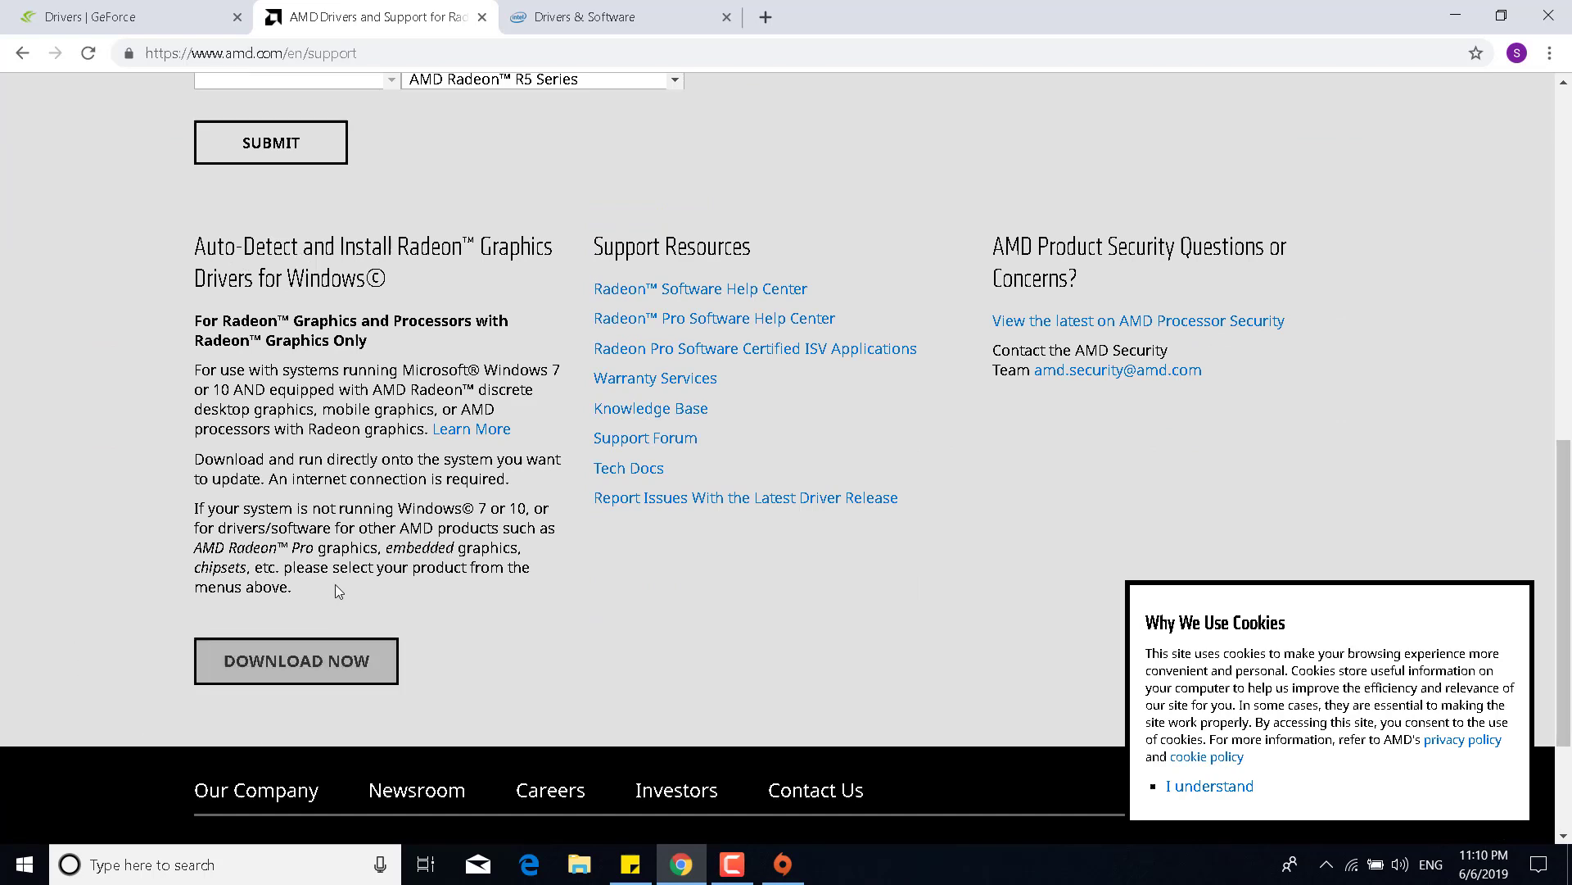
click(573, 16)
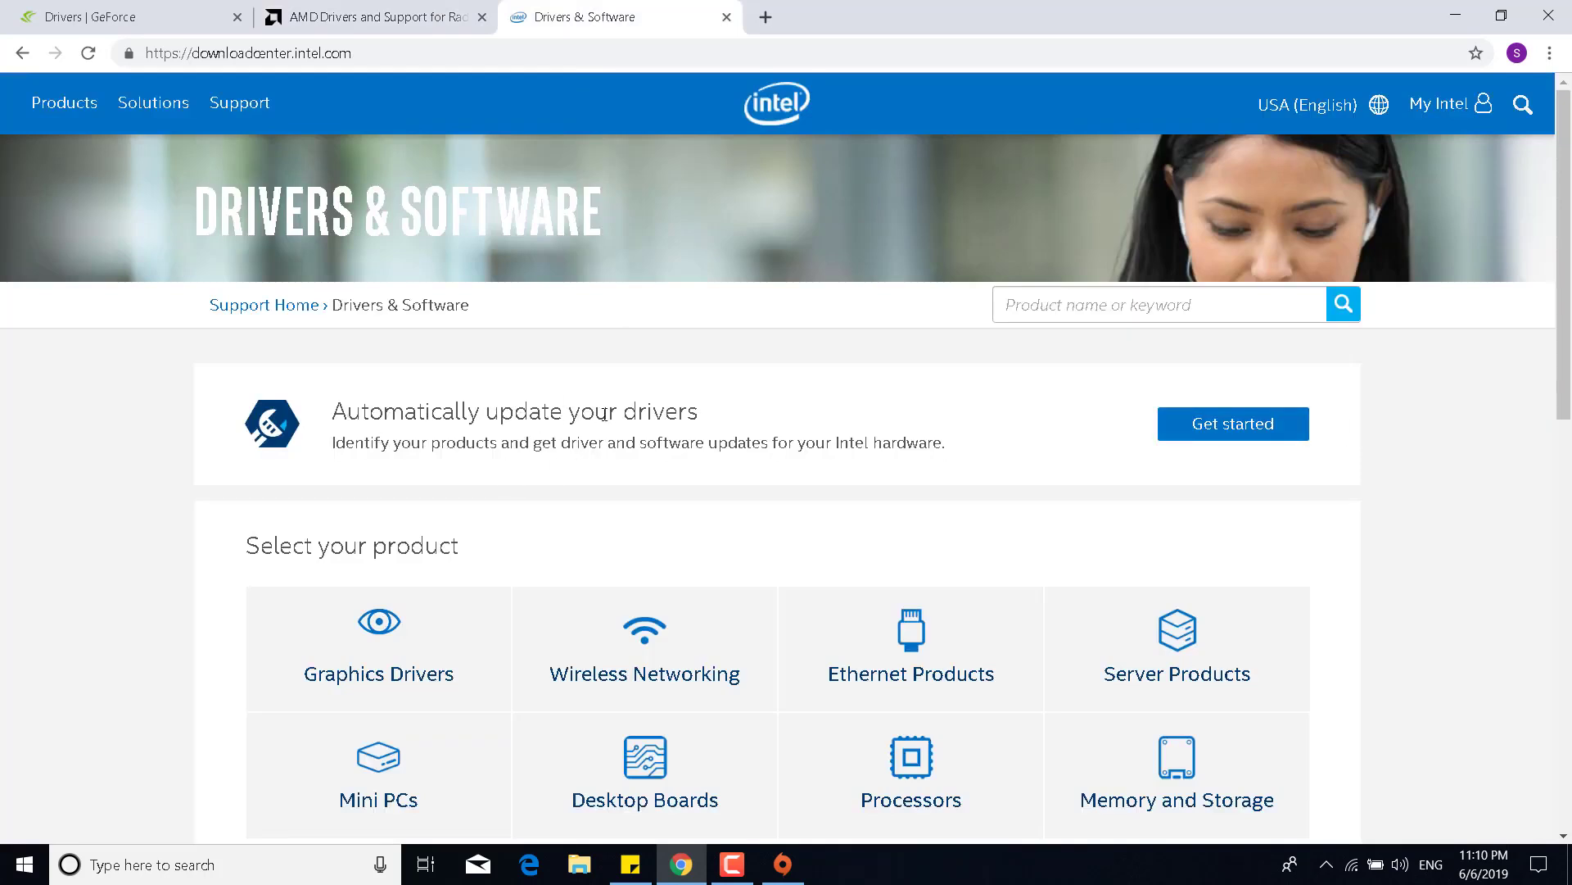
Step: Download the Intel Driver & Support Assistant and minimize Chrome to the desktop
click(1162, 423)
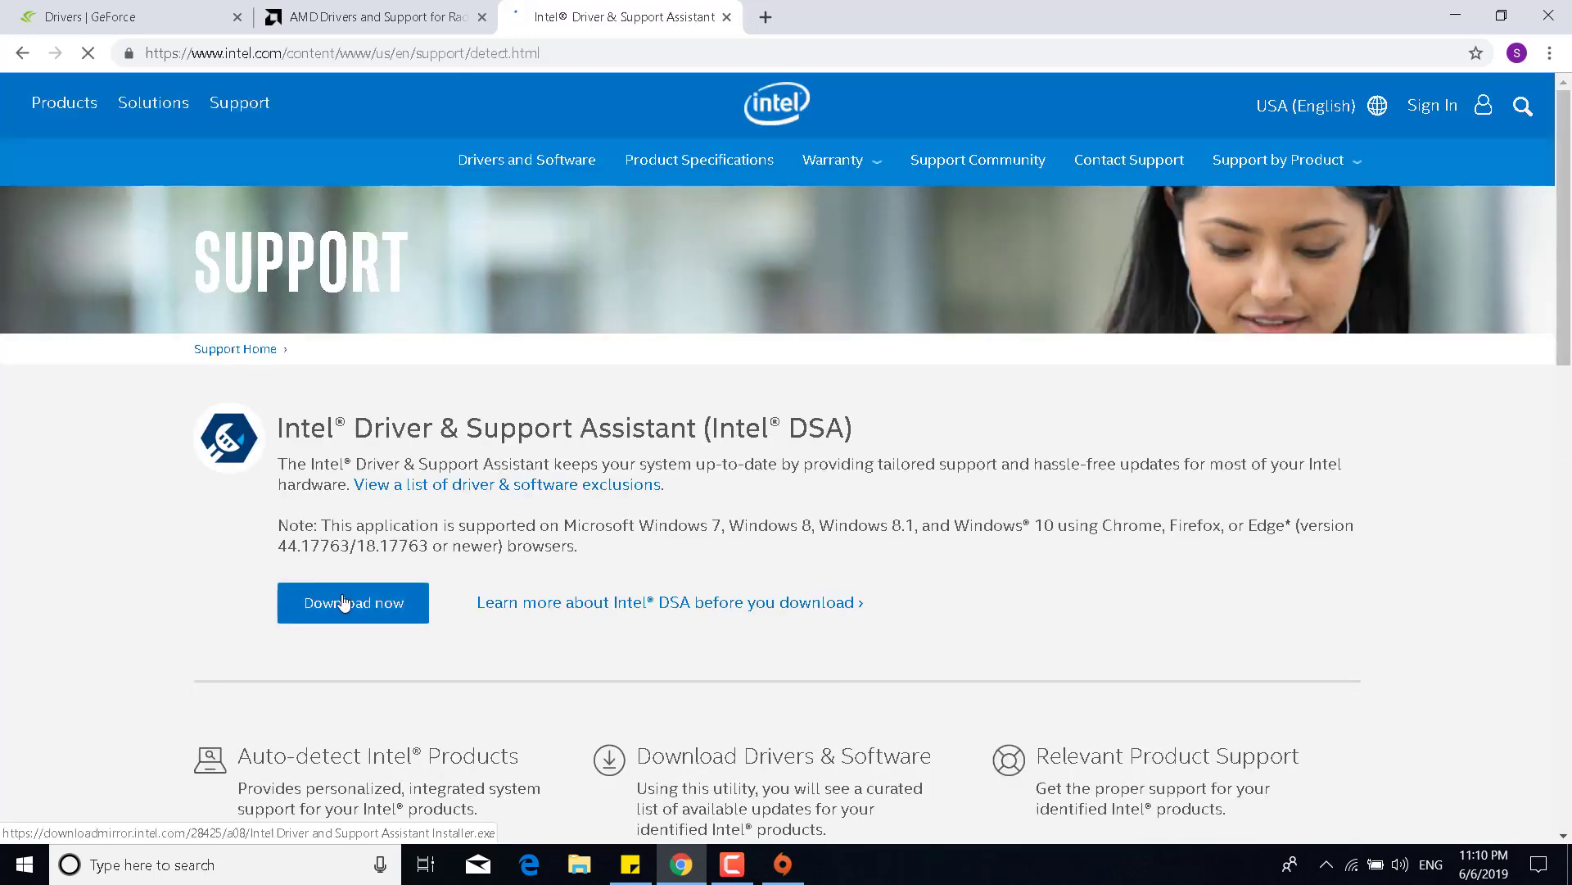
click(344, 603)
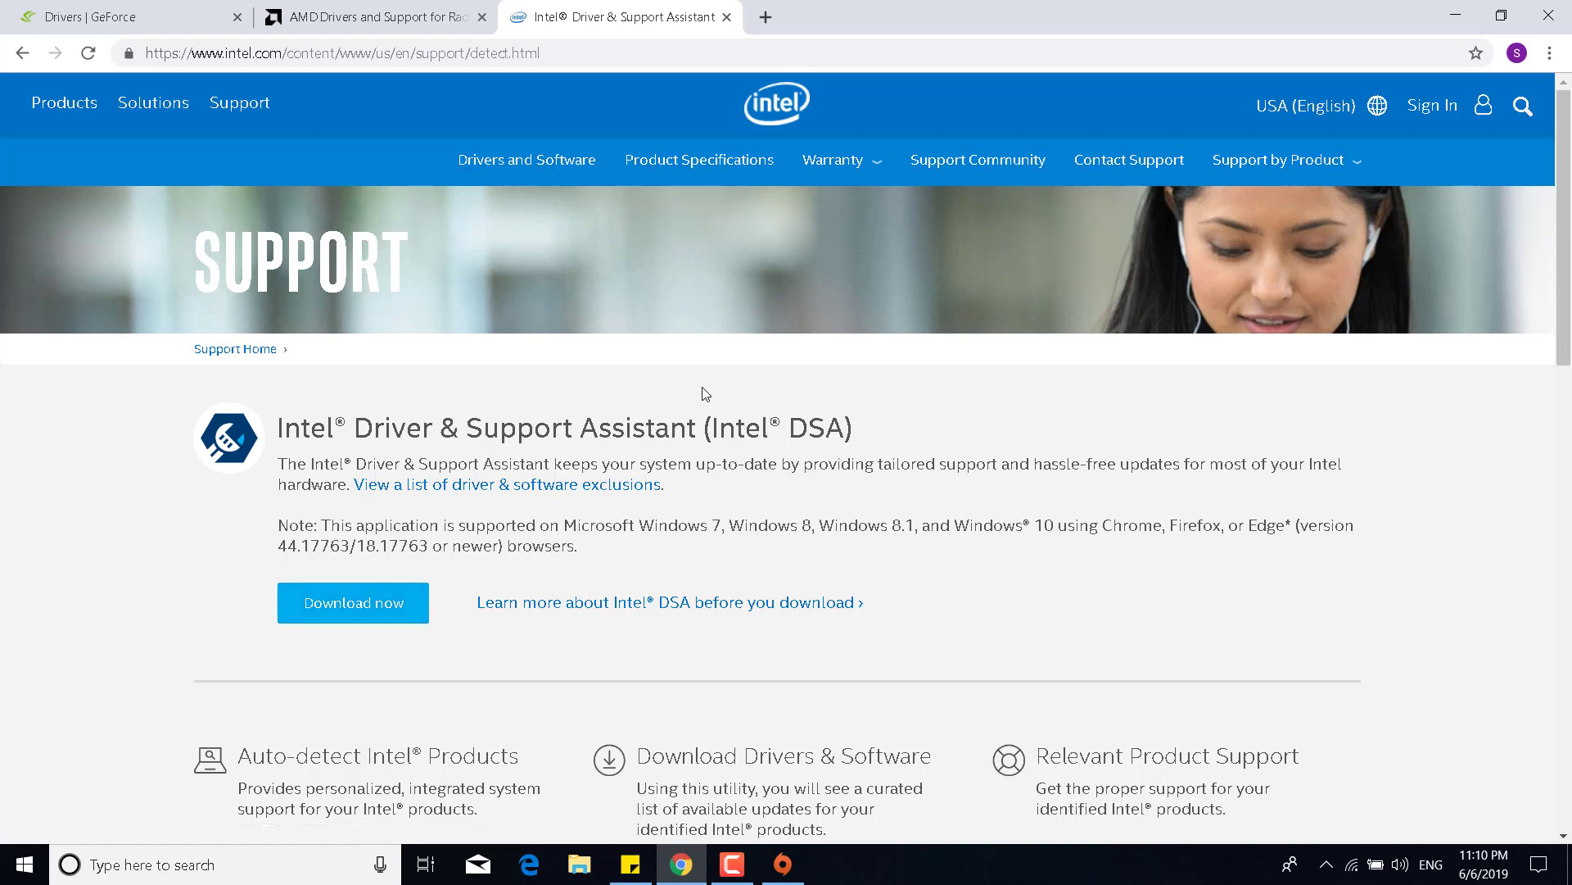
click(1456, 15)
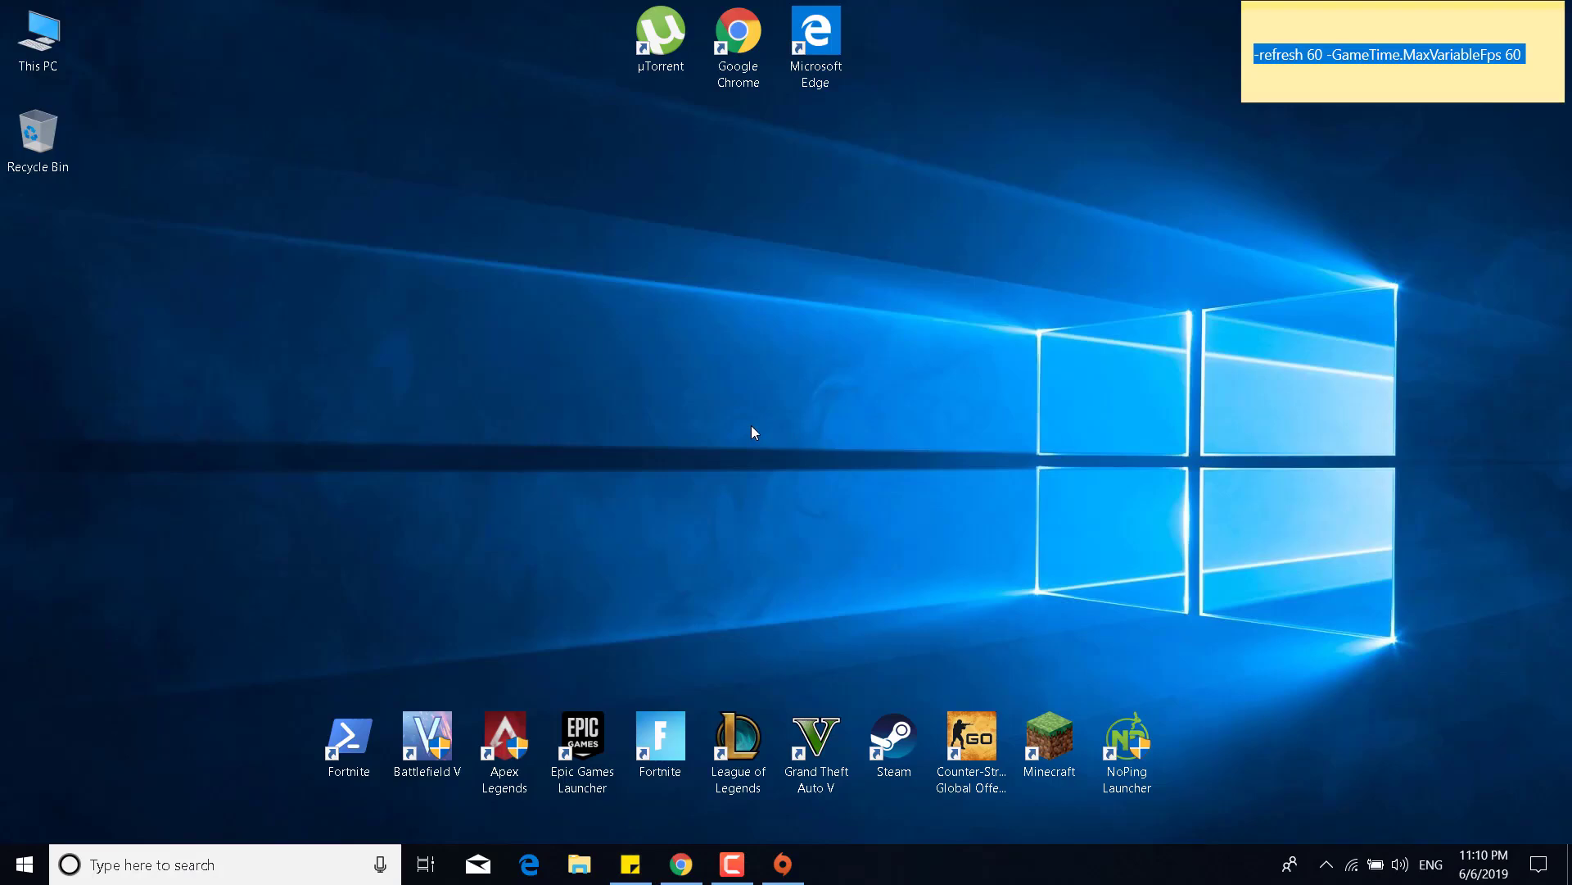
Step: Start a Repair of Apex Legends from Origin's My Game Library, then close Origin
click(783, 864)
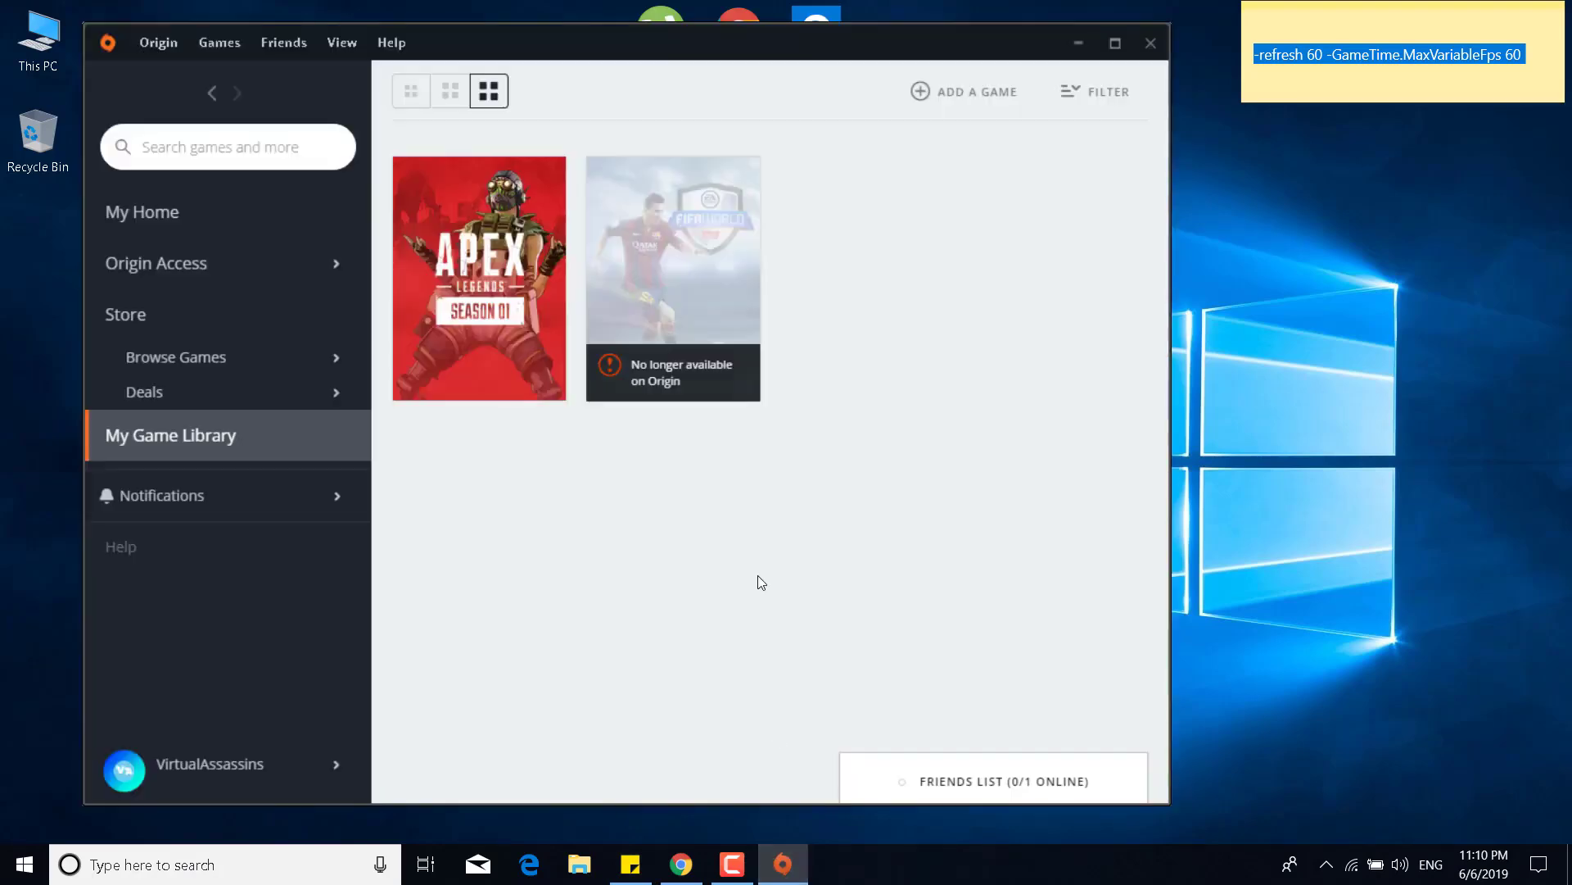
right_click(461, 283)
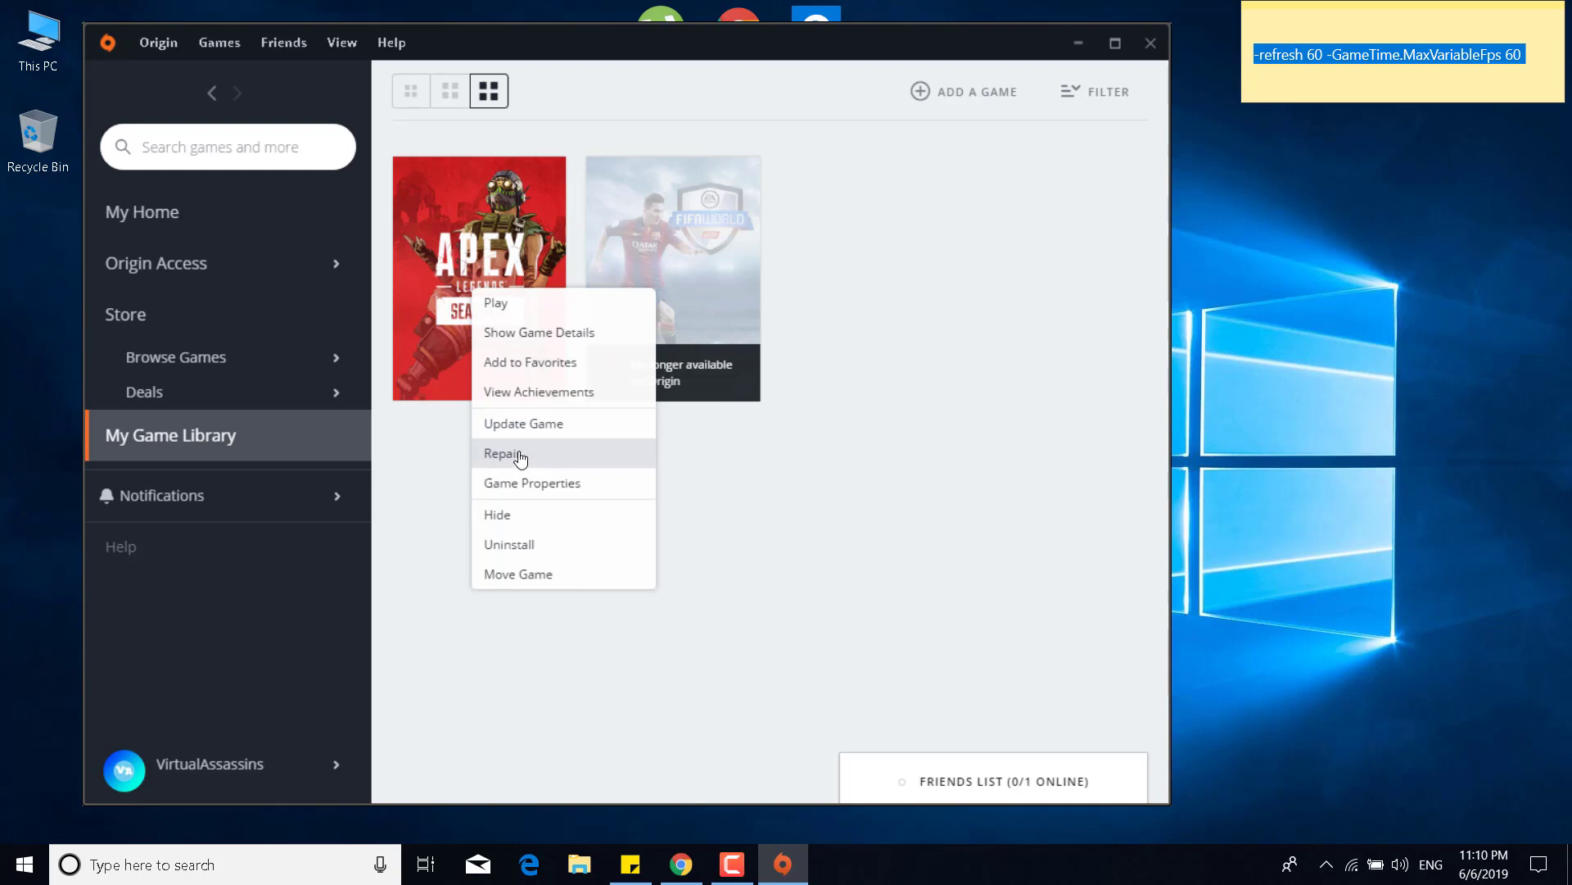
click(998, 392)
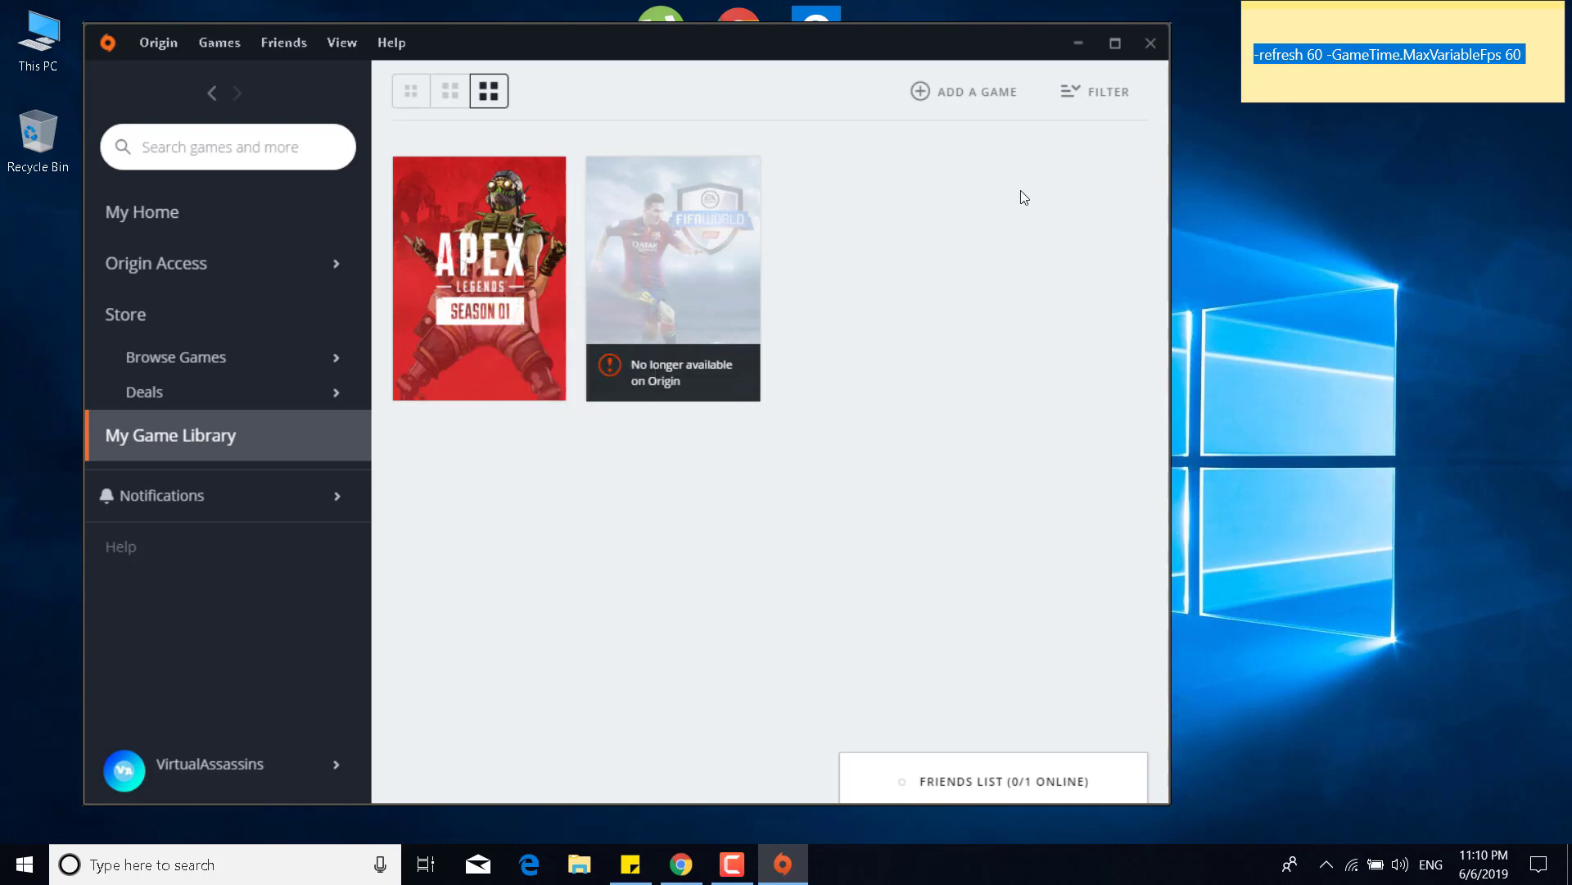
click(1149, 48)
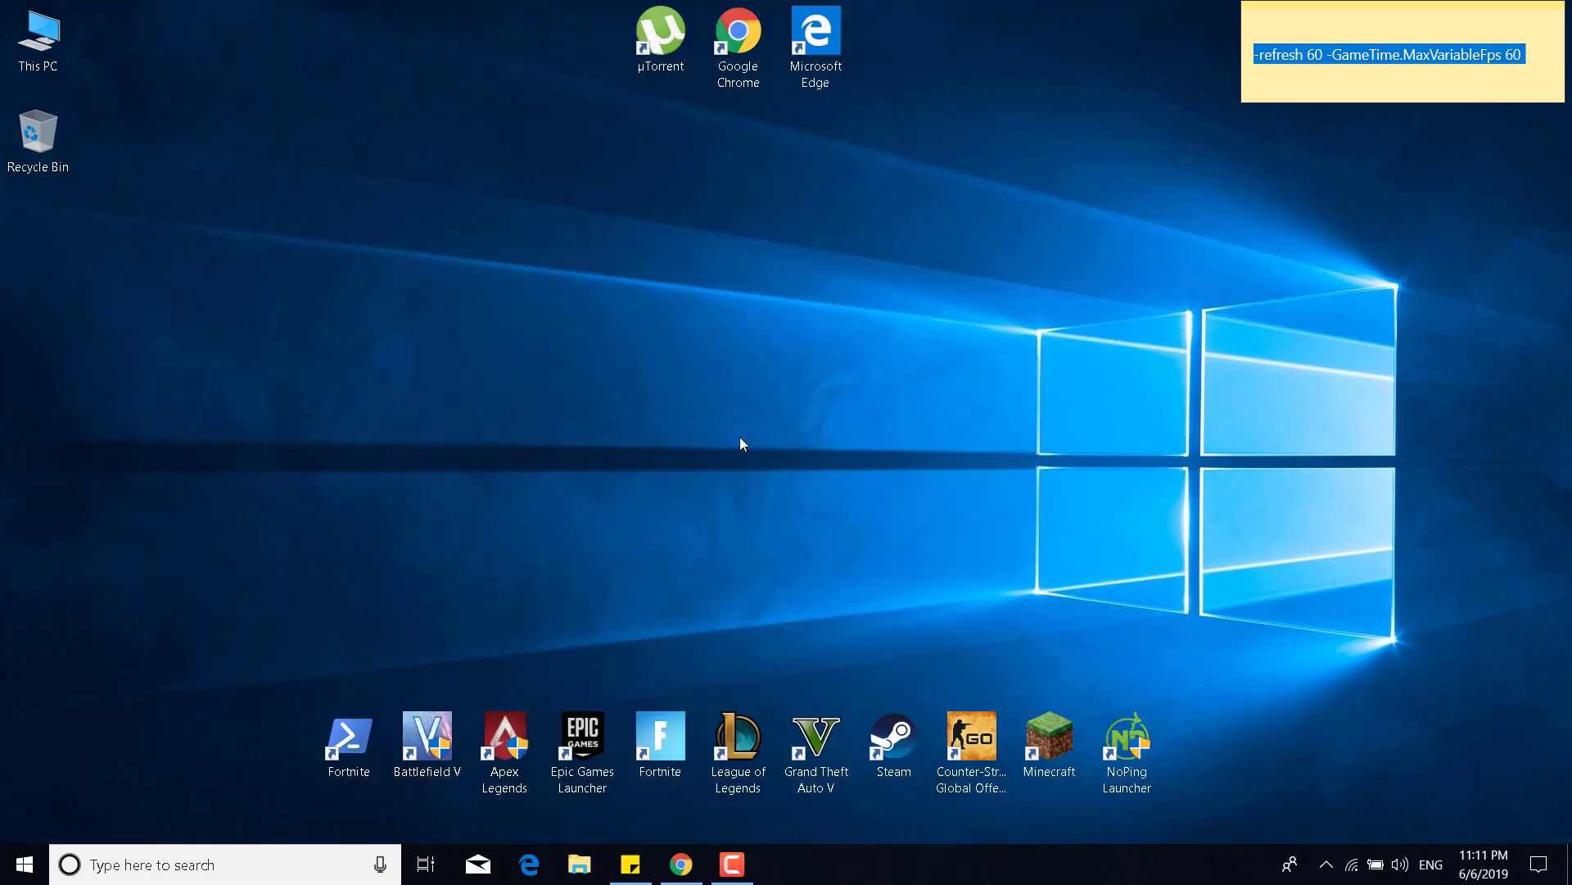